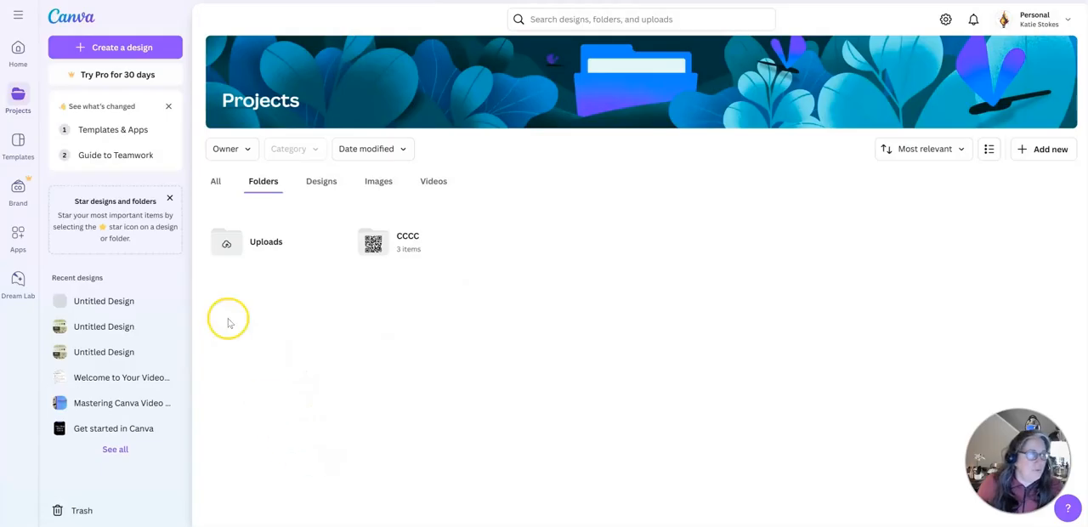
# - Start a new design by searching for "brand template" and choosing the Brand Board type, 1920 × 3240 px
pyautogui.click(106, 48)
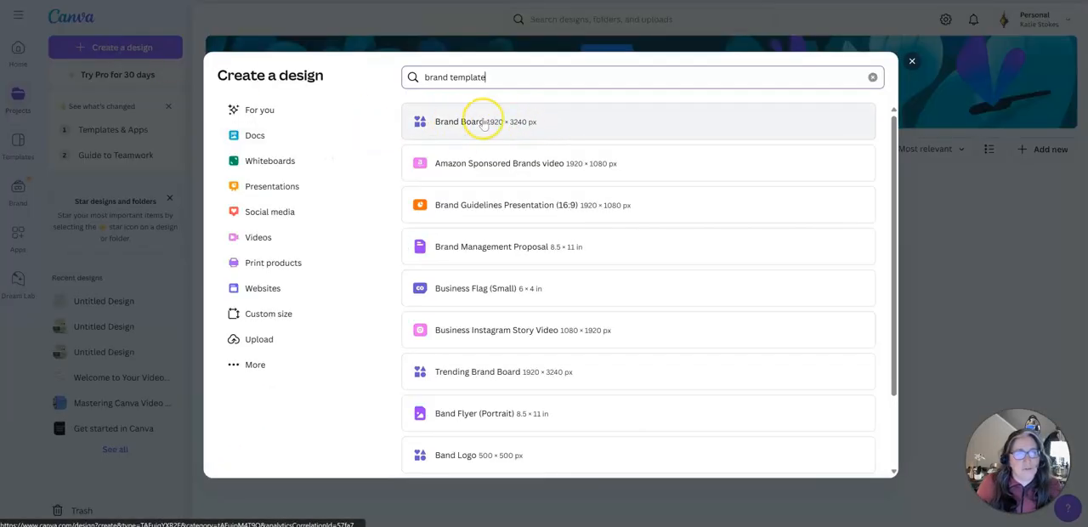
pyautogui.doubleClick(472, 78)
pyautogui.click(489, 128)
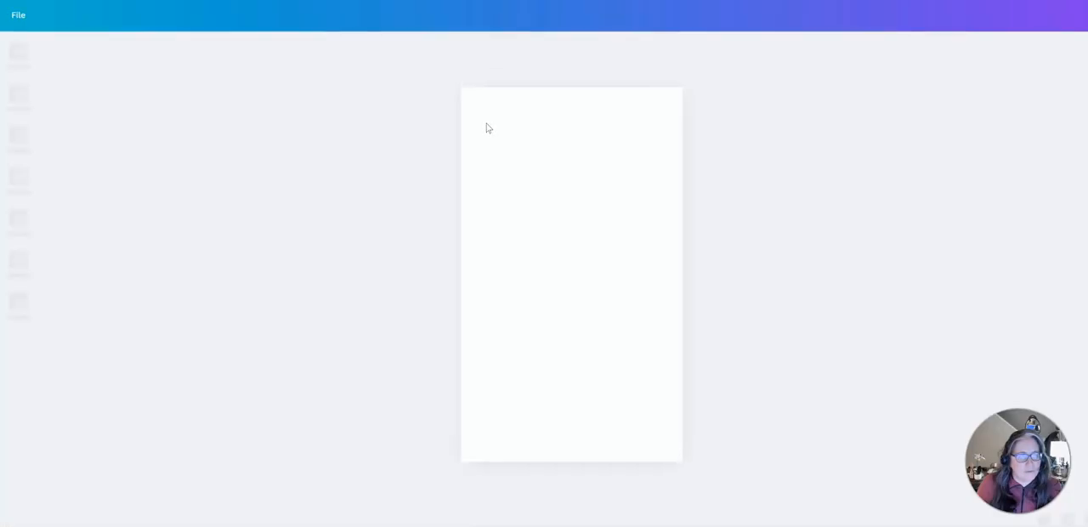
# - Apply the Green and Blue Modern Minimalist Homeware House Brand Board template to the blank page
pyautogui.scroll(-2, 51, 244)
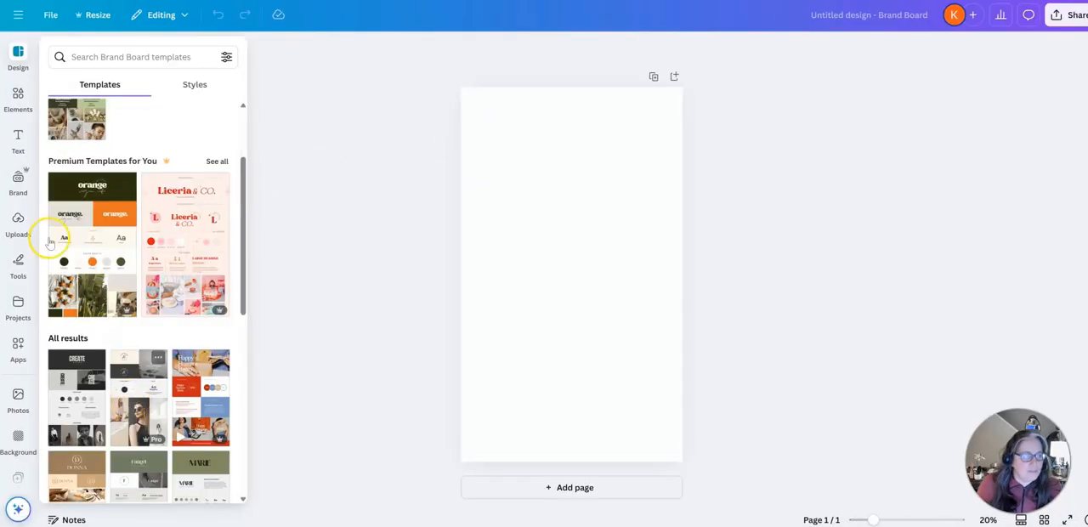
pyautogui.scroll(-4, 128, 238)
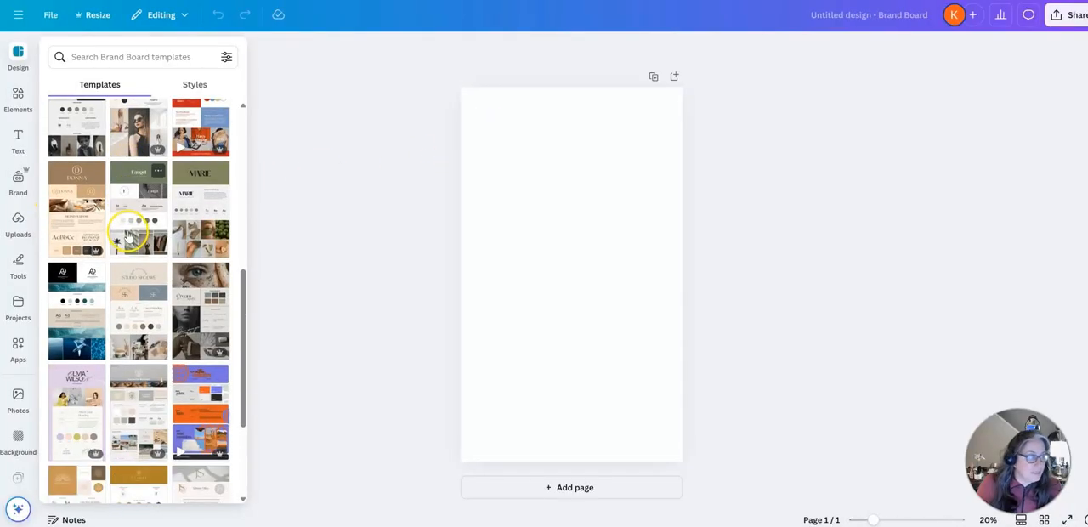
pyautogui.scroll(-2, 128, 238)
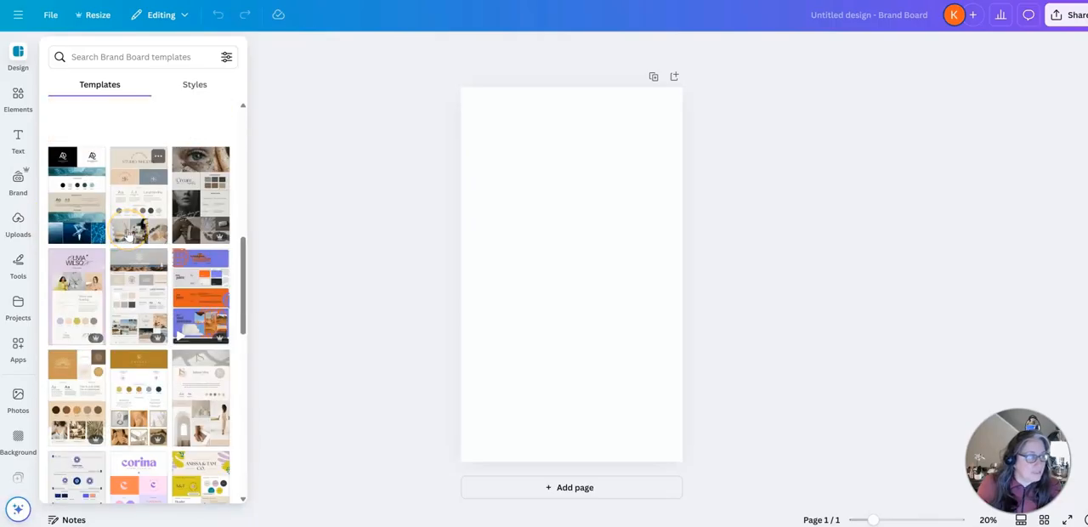
pyautogui.click(78, 202)
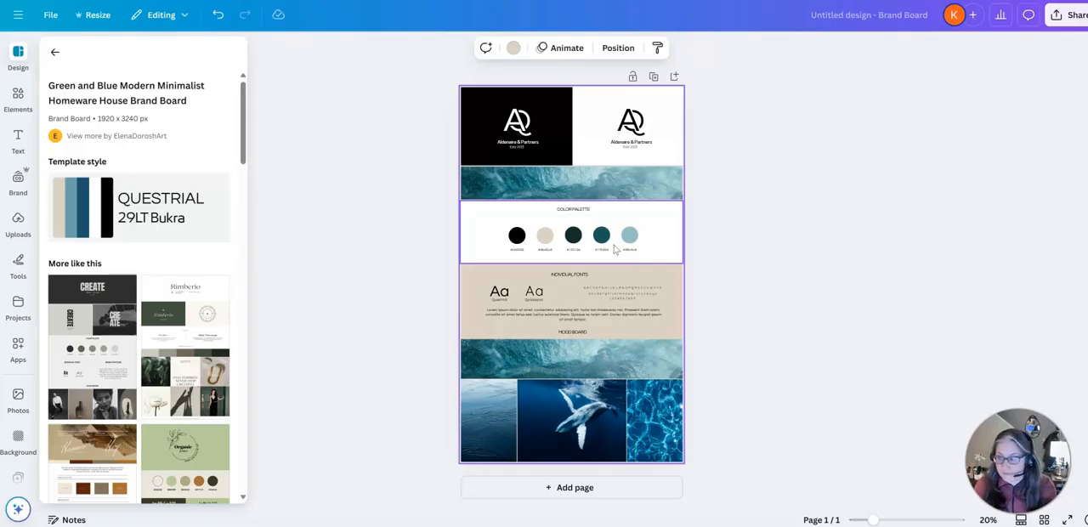
pyautogui.click(568, 273)
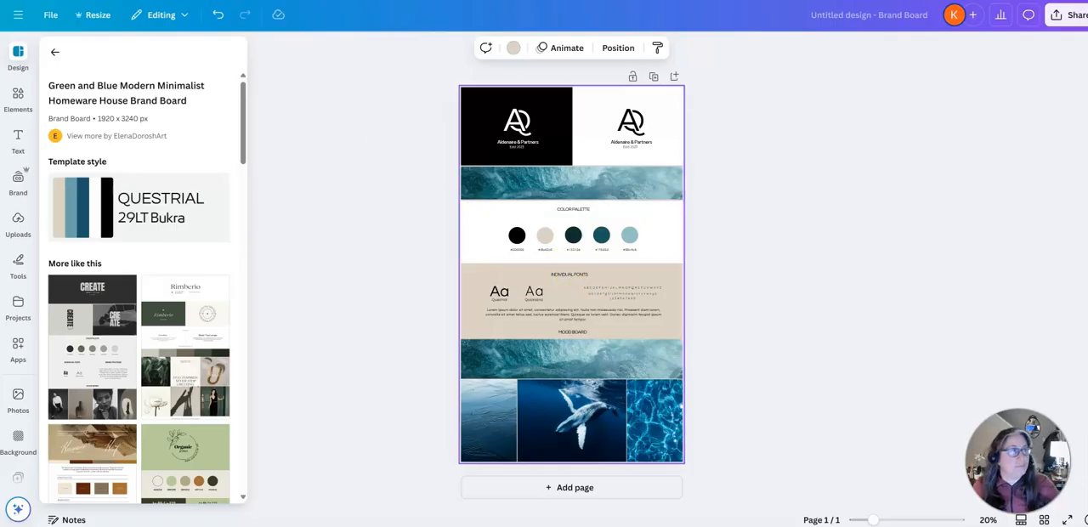
# - Switch to ChatGPT, paste the brand identity prompt for a Canva brand board into a new chat and read through it
pyautogui.hotkey('ctrl', 'Tab')
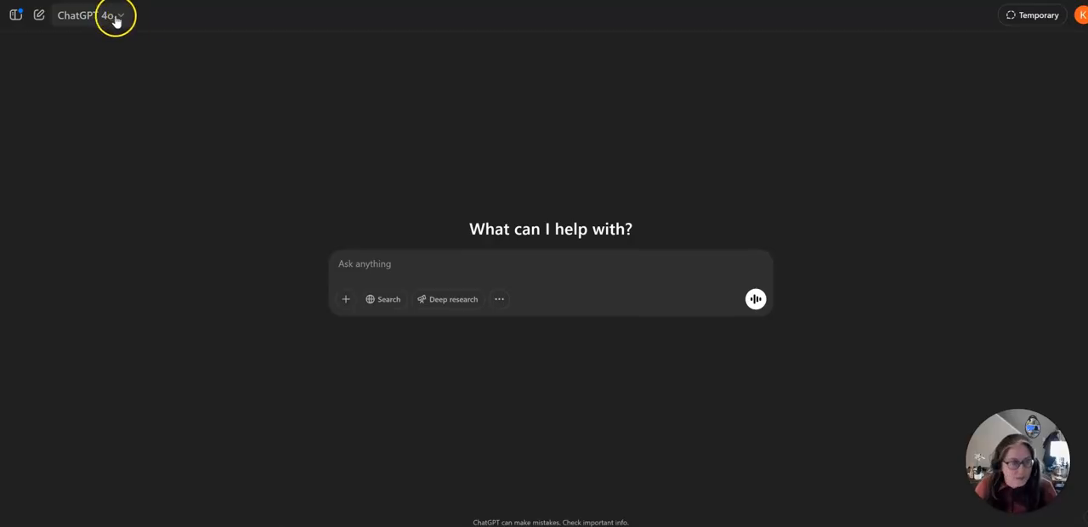
pyautogui.click(360, 265)
pyautogui.hotkey('ctrl', 'v')
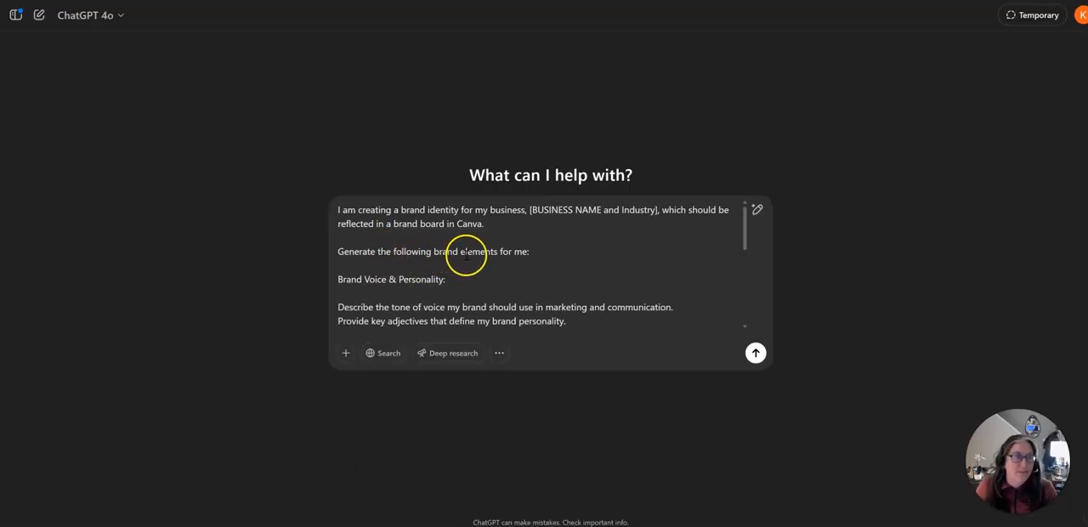
pyautogui.scroll(-2, 385, 289)
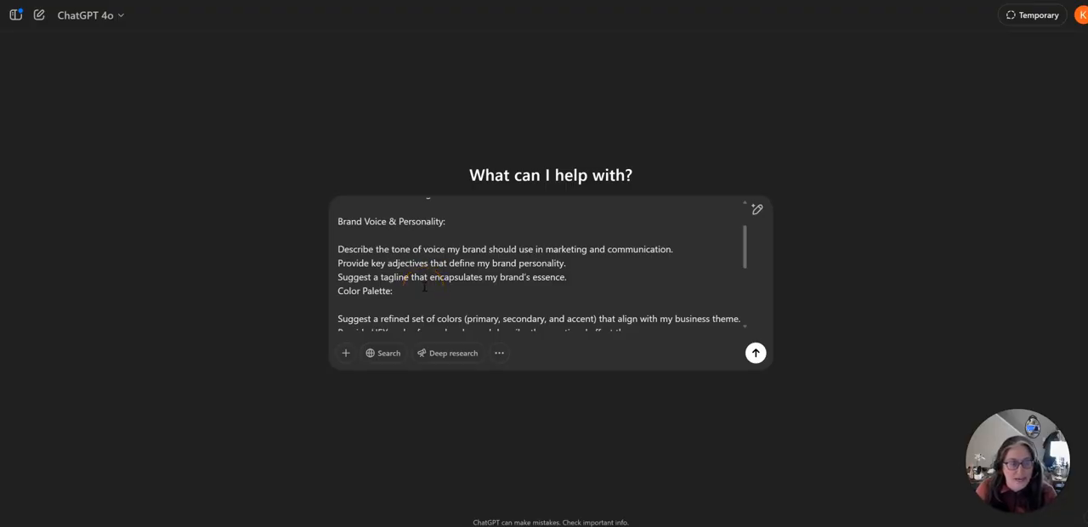
pyautogui.scroll(-2, 425, 285)
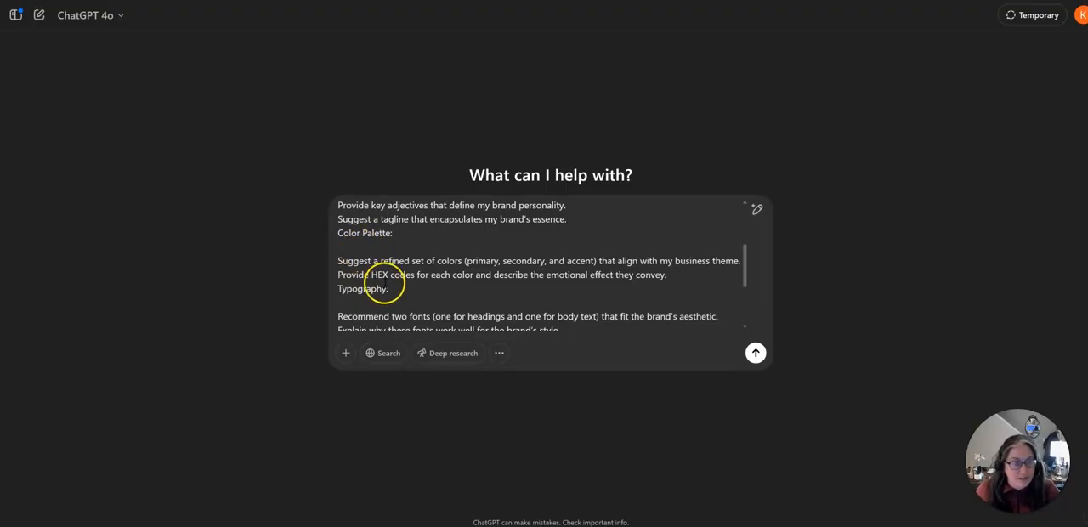
# - Replace the prompt's business name and industry placeholder with "AI and Automation for Small Businesses" and submit the prompt
pyautogui.scroll(3, 510, 272)
pyautogui.moveTo(530, 210); pyautogui.dragTo(649, 204)
pyautogui.write('AI and Automation for Small Businesses')
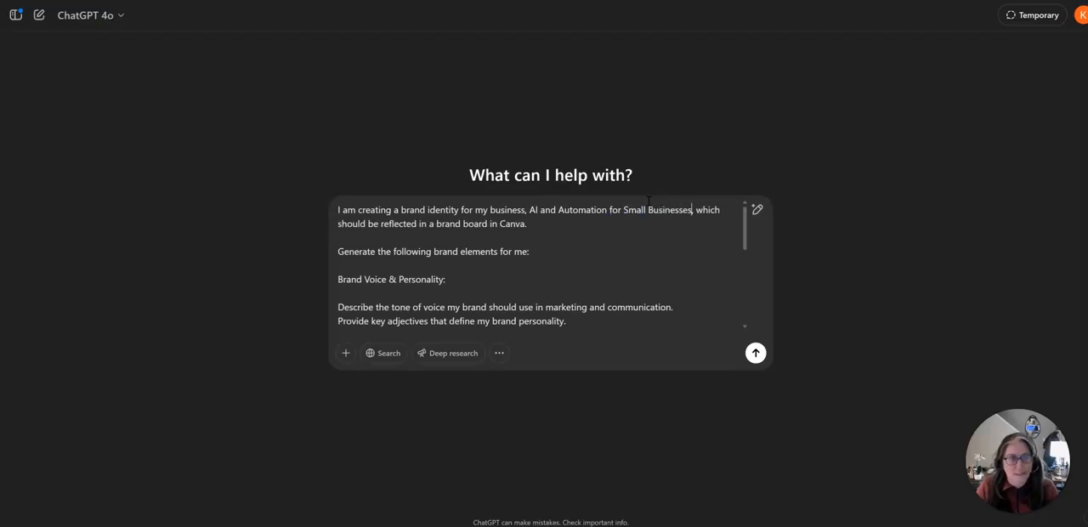
pyautogui.click(751, 356)
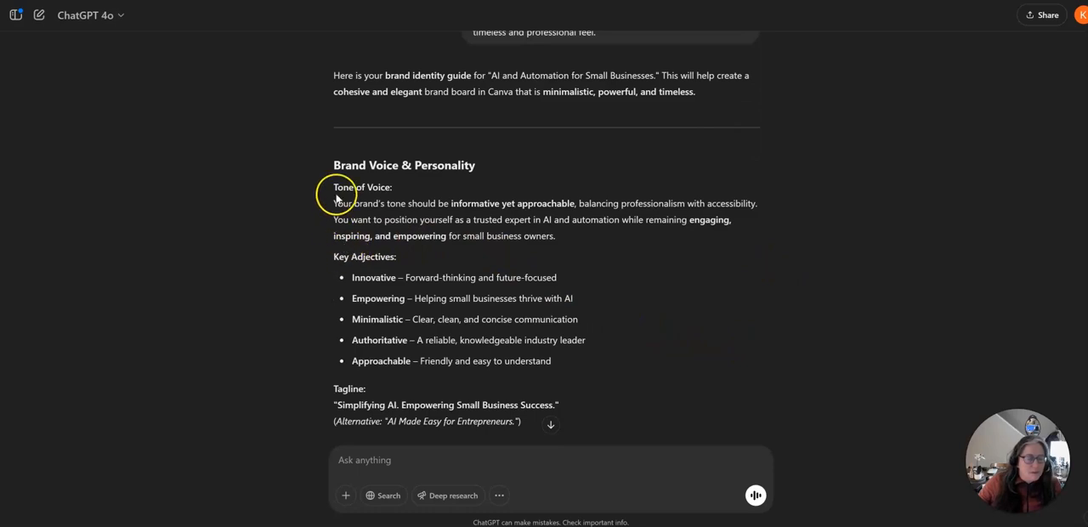
# - Review the generated brand guide's voice, tagline, color palette, typography and mood board sections
pyautogui.scroll(-2, 366, 255)
pyautogui.moveTo(338, 289); pyautogui.dragTo(553, 289)
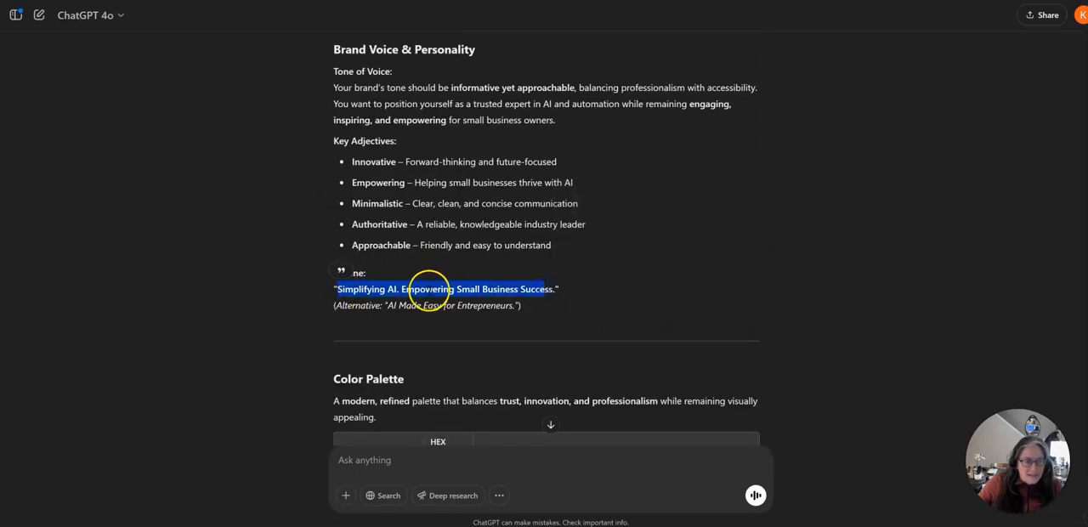
pyautogui.scroll(-3, 665, 292)
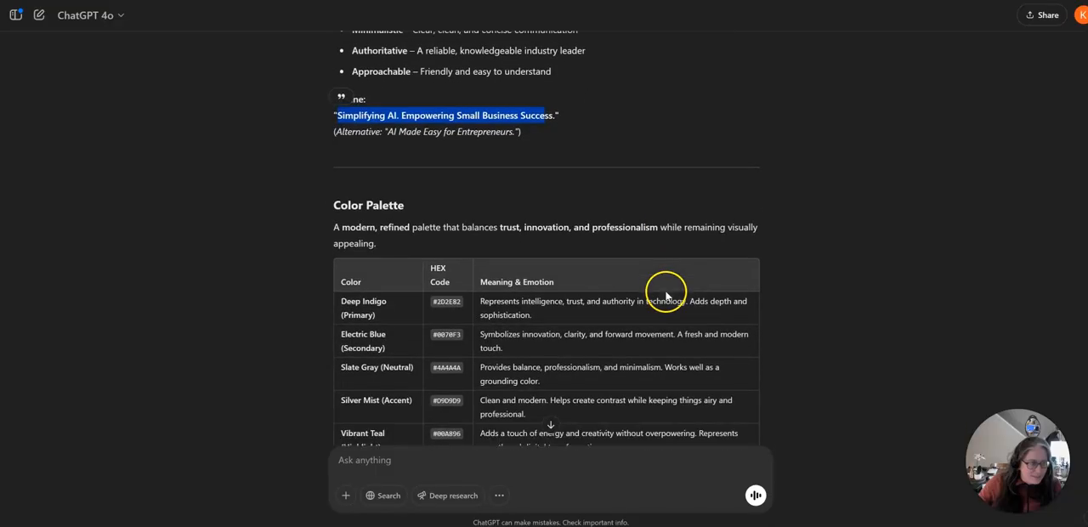
pyautogui.scroll(-3, 495, 301)
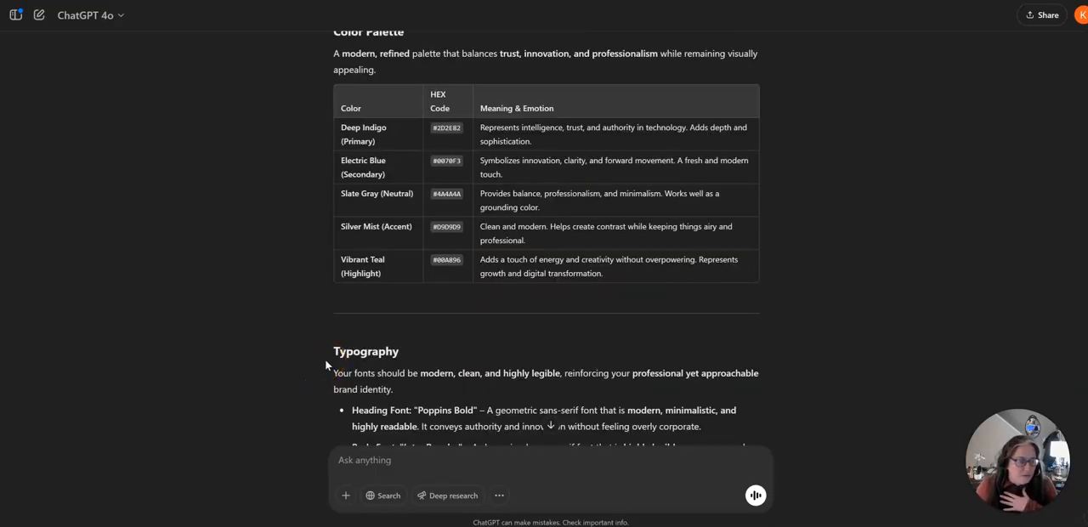
pyautogui.click(313, 336)
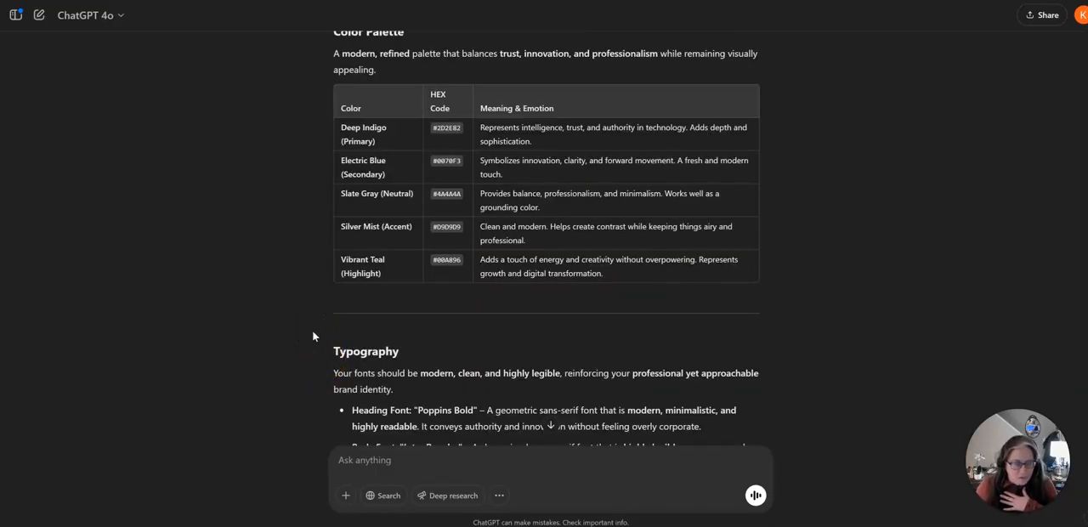
pyautogui.scroll(-3, 312, 336)
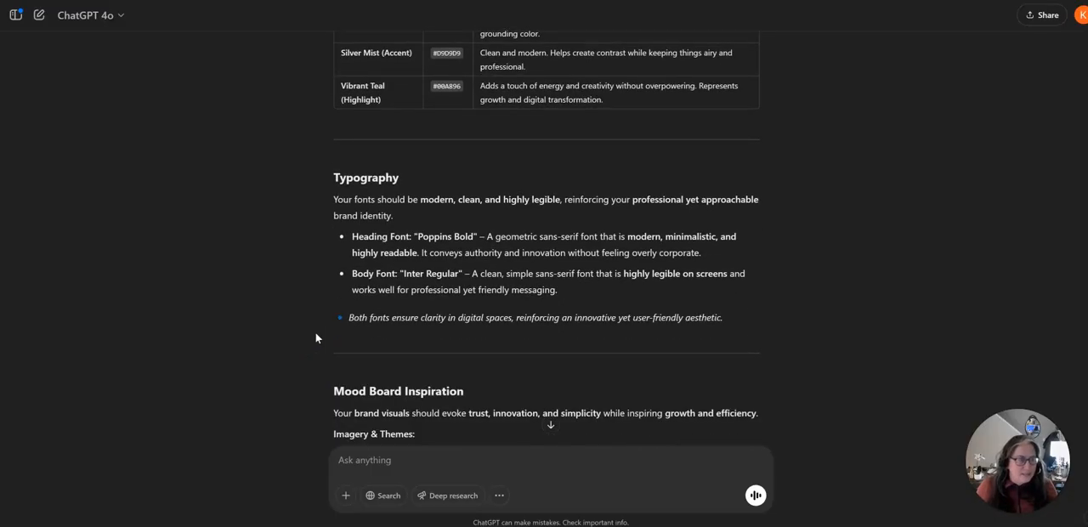
pyautogui.click(522, 298)
pyautogui.scroll(-5, 523, 298)
pyautogui.scroll(-3, 426, 336)
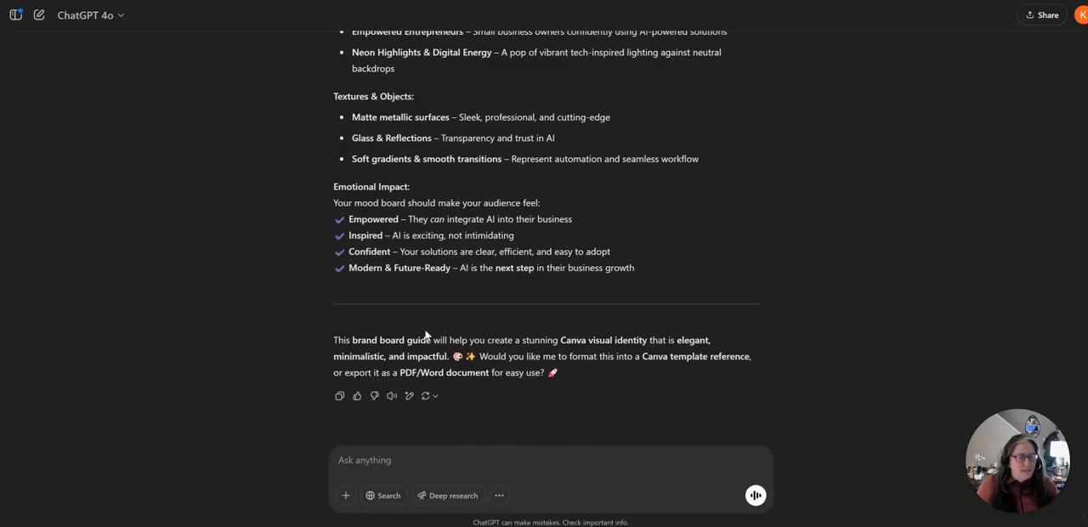
pyautogui.scroll(8, 544, 341)
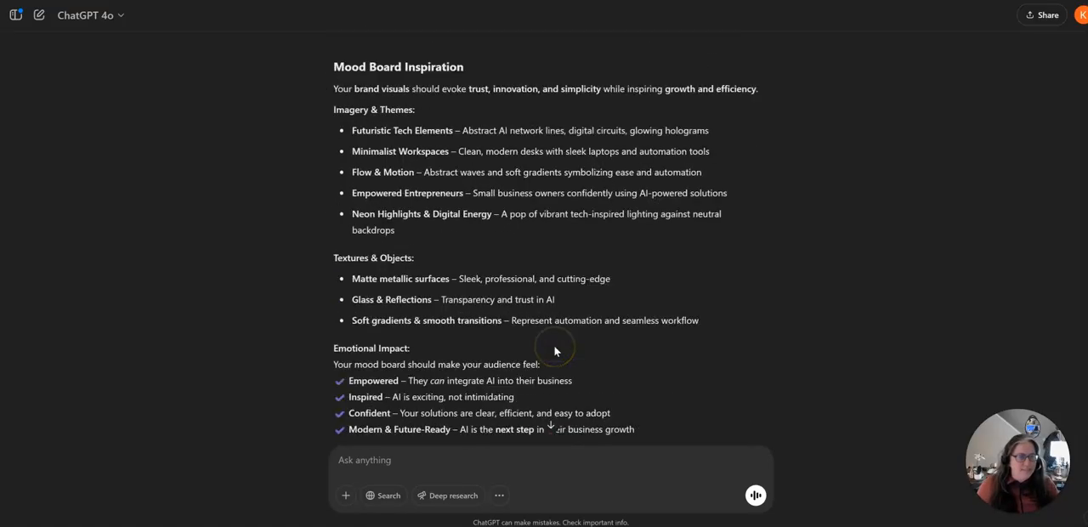
pyautogui.scroll(4, 554, 345)
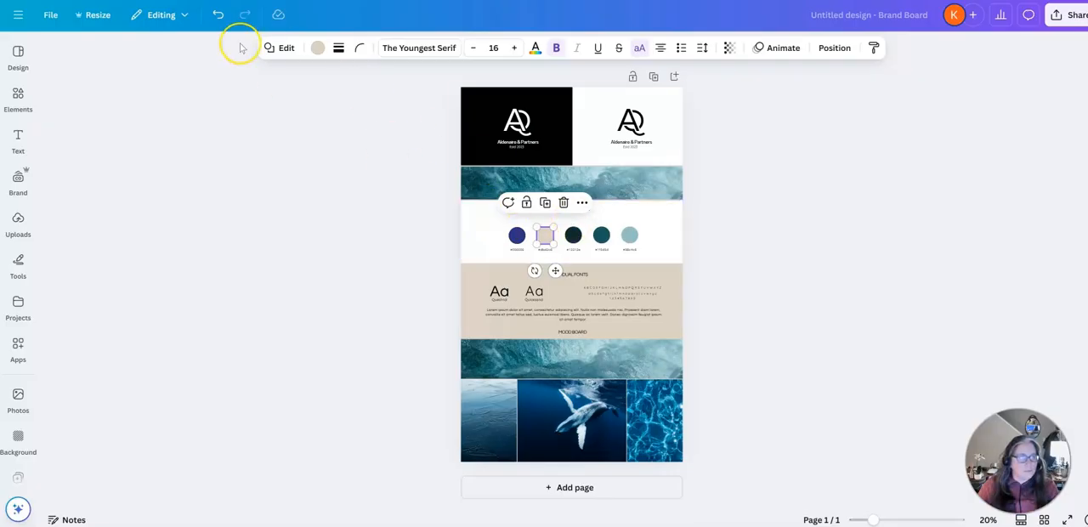
# - In Canva, recolor the second palette circle with Electric Blue #0070F3 and the third with Slate Gray #4A4A4A
pyautogui.click(315, 48)
pyautogui.write('#0070F3')
pyautogui.click(573, 235)
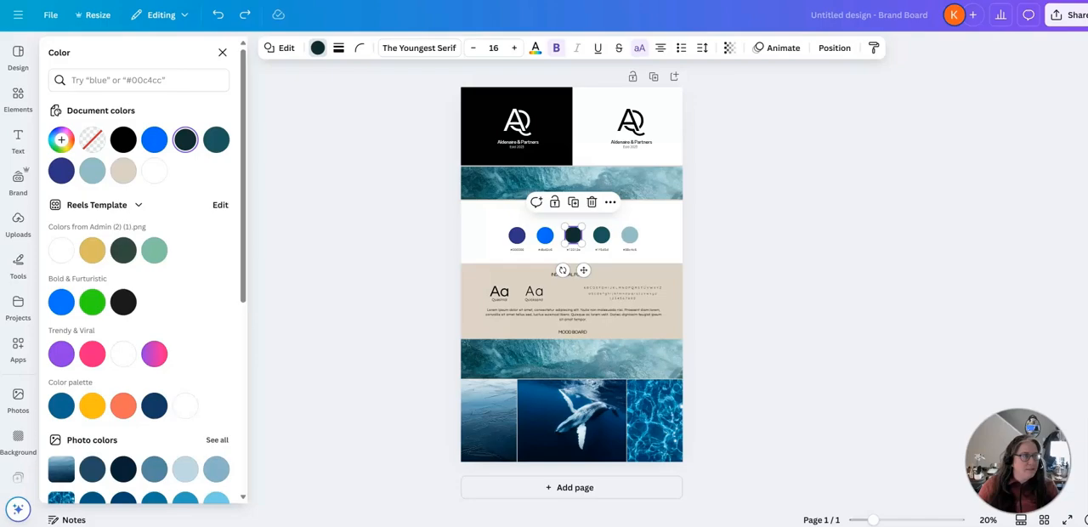
# - Copy the Silver Mist HEX code from ChatGPT and set the fourth palette circle in Canva to #D9D9D9
pyautogui.doubleClick(446, 262)
pyautogui.hotkey('ctrl', 'c')
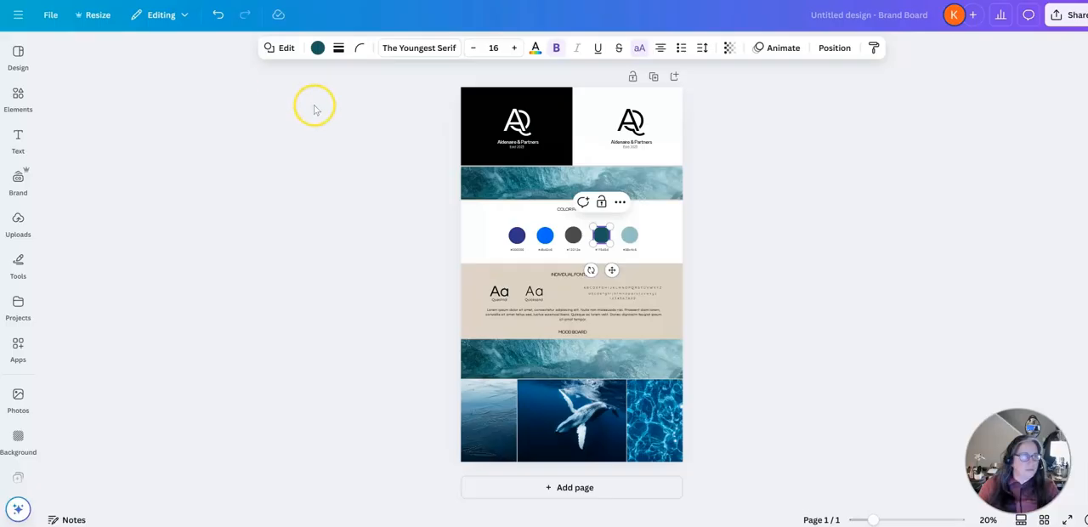
pyautogui.click(317, 47)
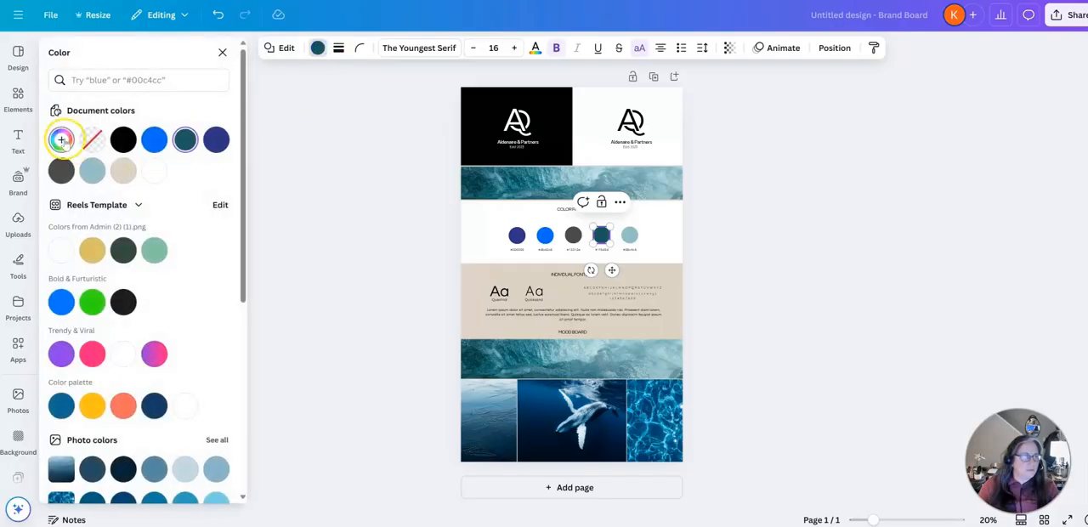
pyautogui.click(61, 140)
pyautogui.hotkey('ctrl', 'v')
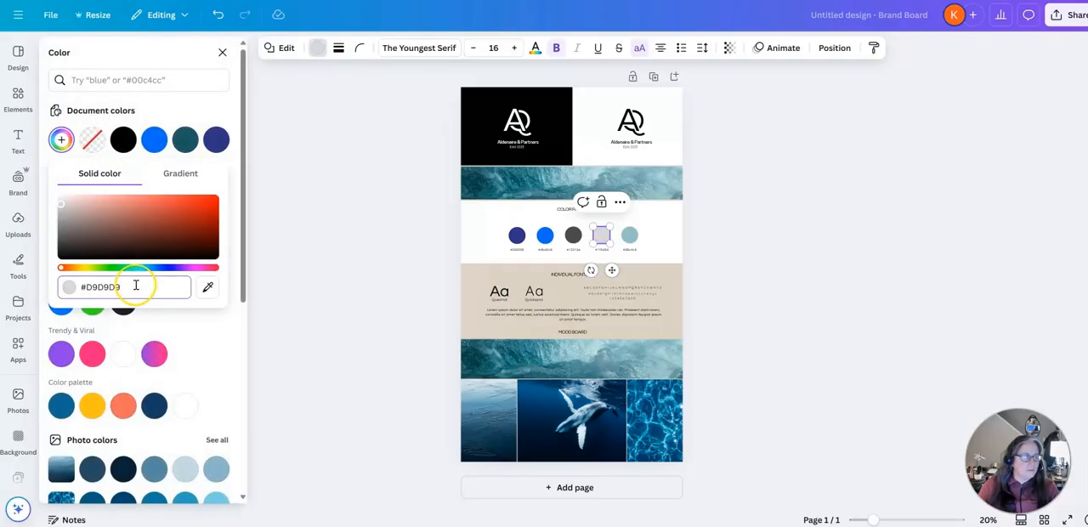
# - Copy the Vibrant Teal HEX code from ChatGPT and set the fifth palette circle in Canva to #00A896
pyautogui.click(629, 238)
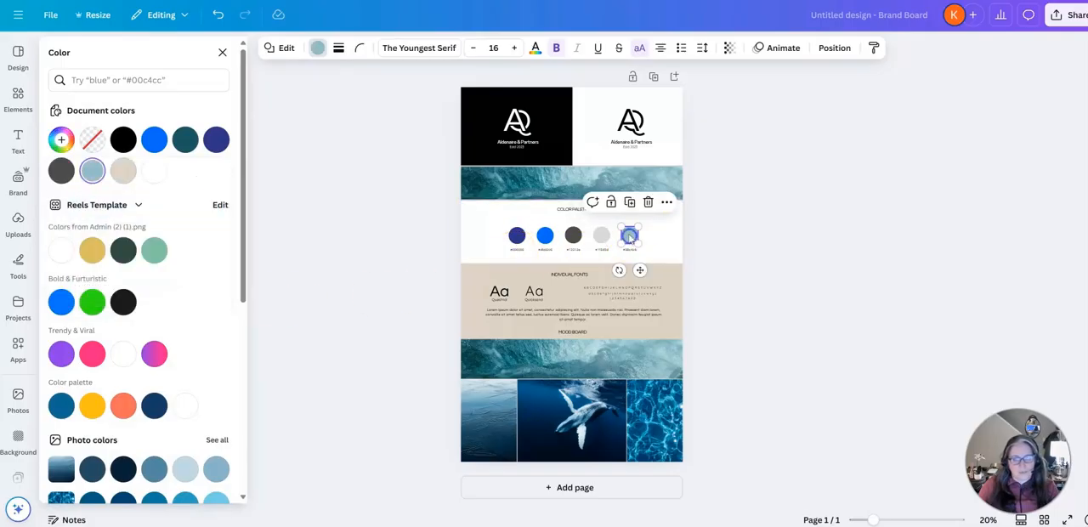
pyautogui.click(340, 0)
pyautogui.click(459, 295)
pyautogui.doubleClick(458, 295)
pyautogui.hotkey('alt', 'Tab')
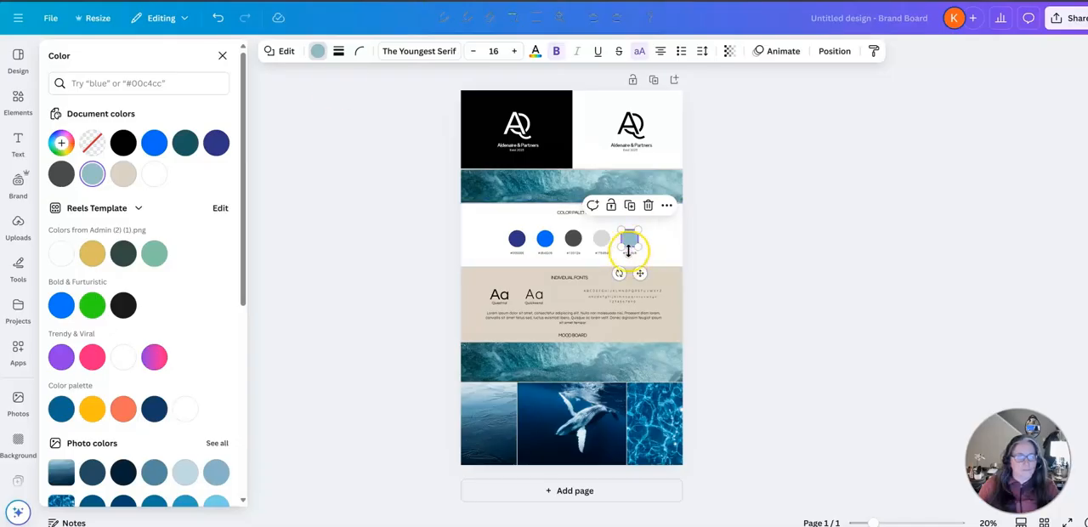
pyautogui.click(631, 243)
pyautogui.click(317, 51)
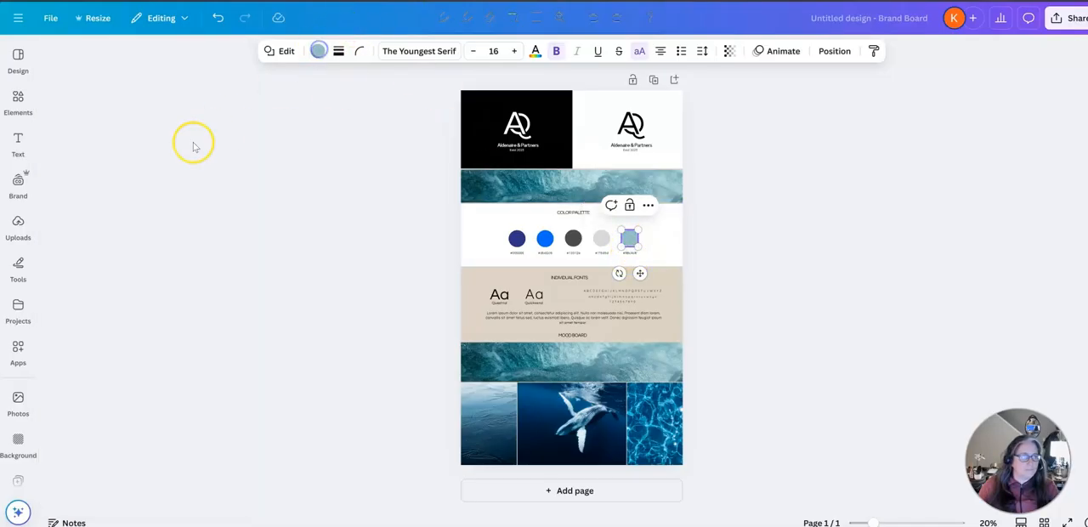
pyautogui.click(318, 51)
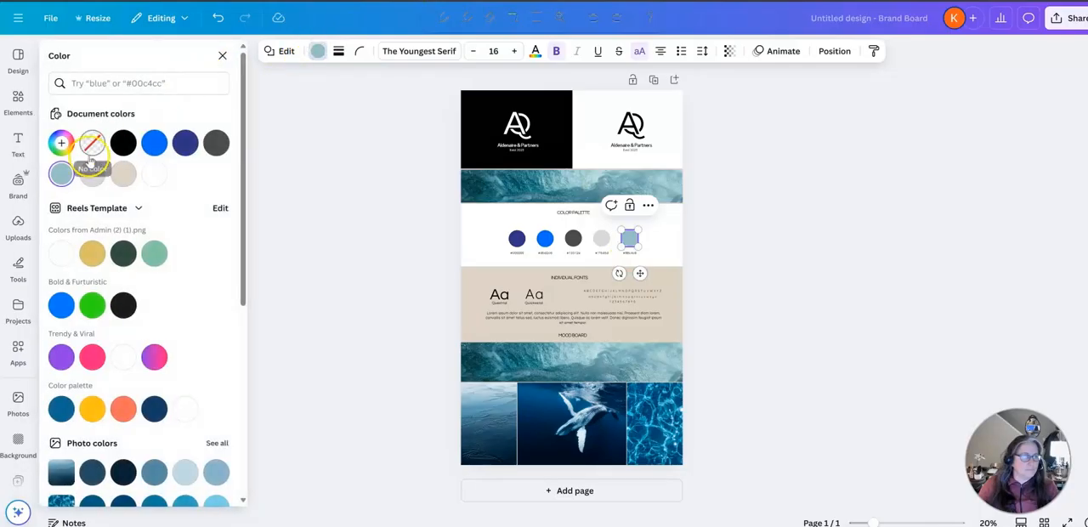
pyautogui.click(62, 143)
pyautogui.hotkey('ctrl', 'v')
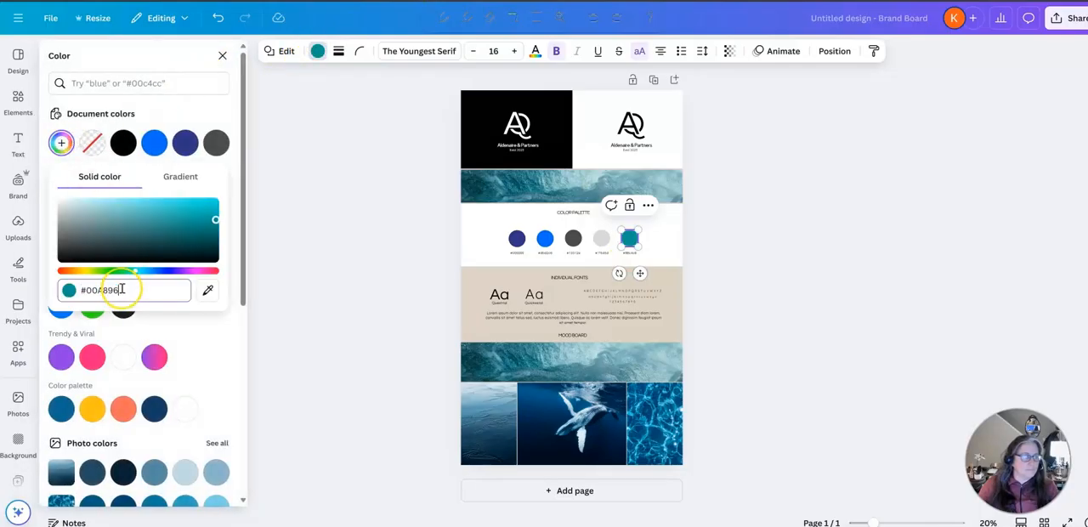
pyautogui.click(377, 347)
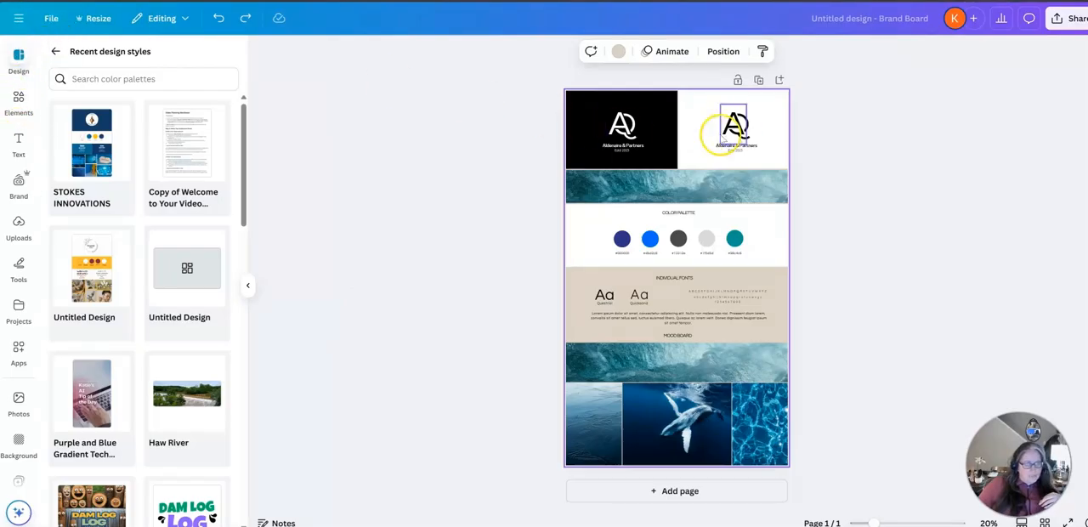
# - Create another Brand Board design, apply the recently used Green and Blue Modern Minimalist template, and return to the template list
pyautogui.click(19, 18)
pyautogui.click(109, 50)
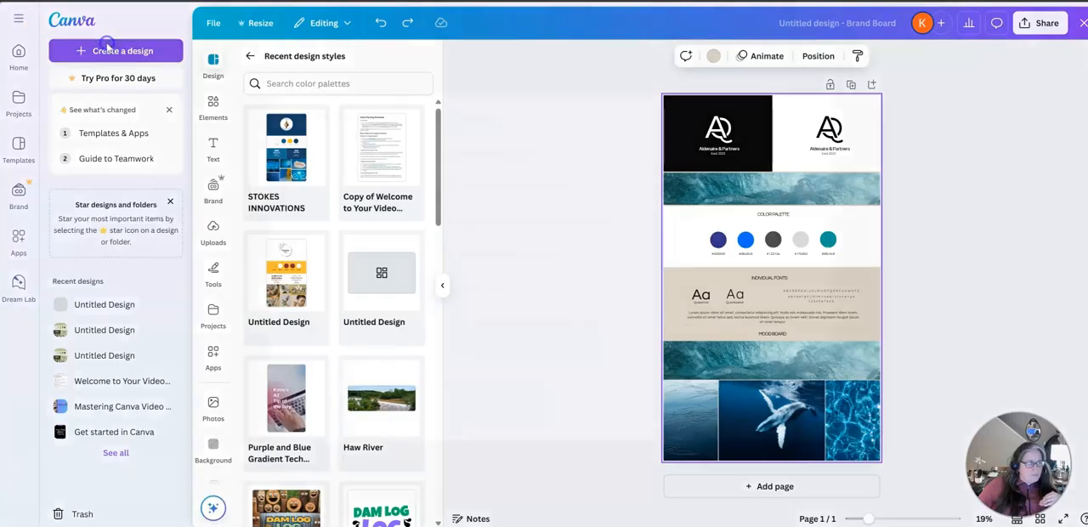
pyautogui.click(532, 121)
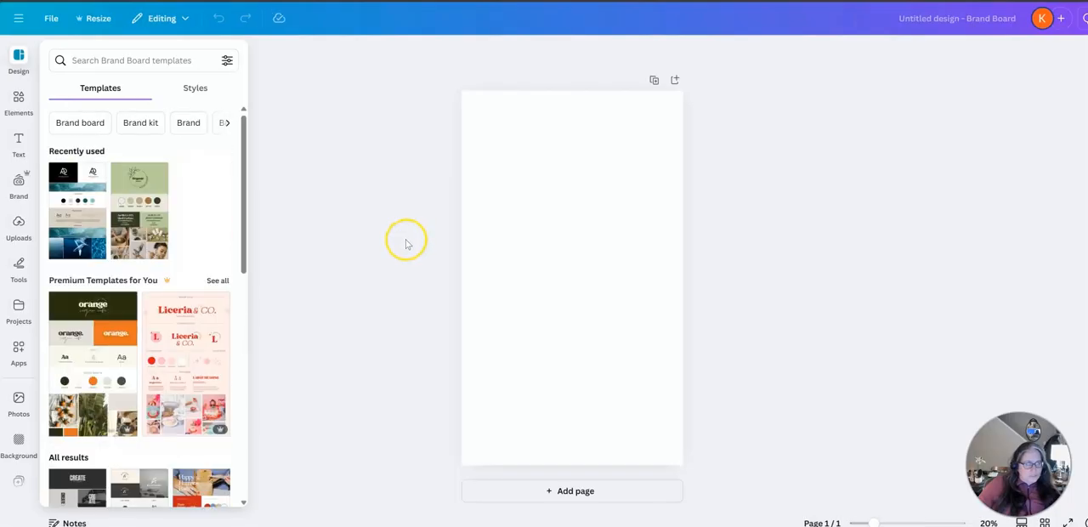
pyautogui.click(76, 228)
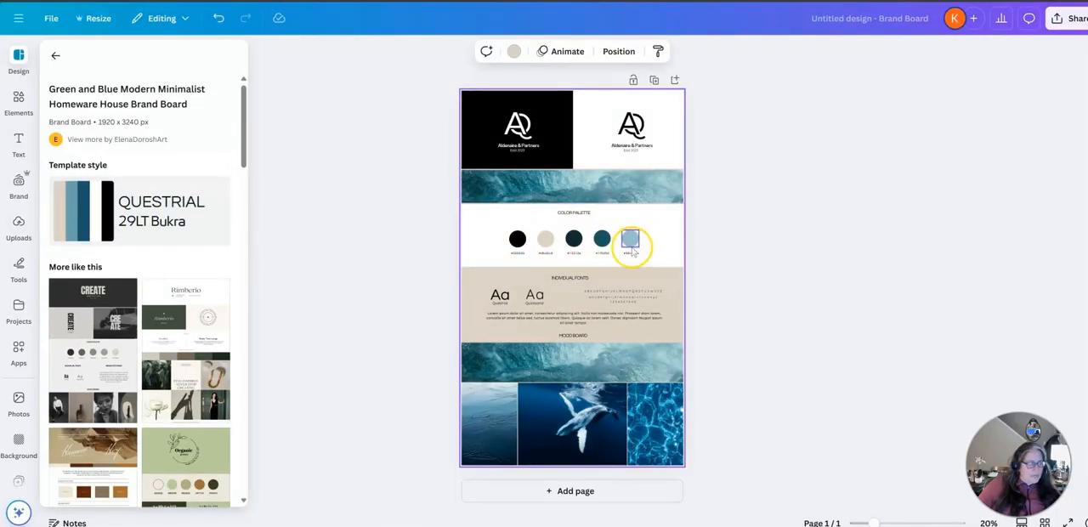
pyautogui.click(57, 60)
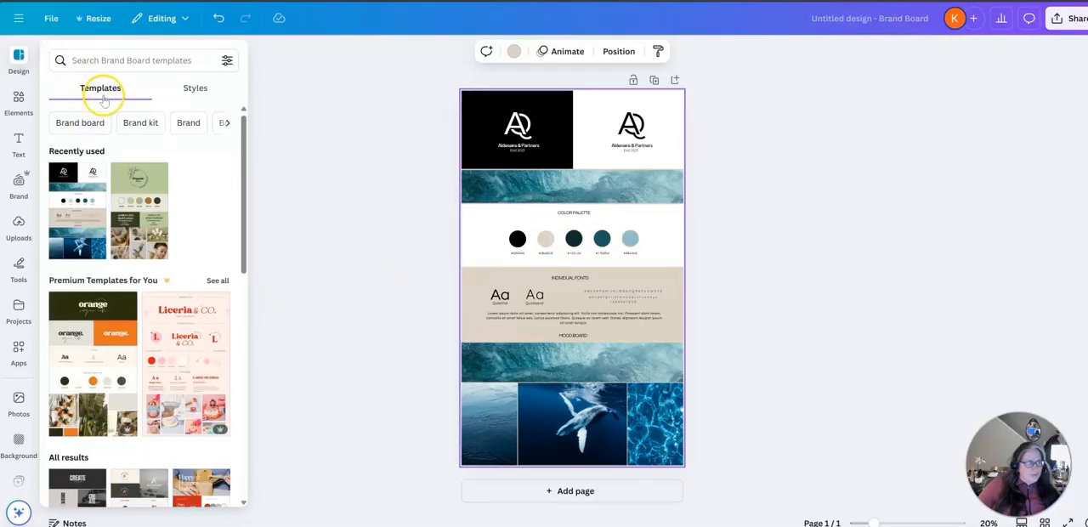
# - Look through the available styles for the brand board, down to the recent design styles and image palettes
pyautogui.click(195, 89)
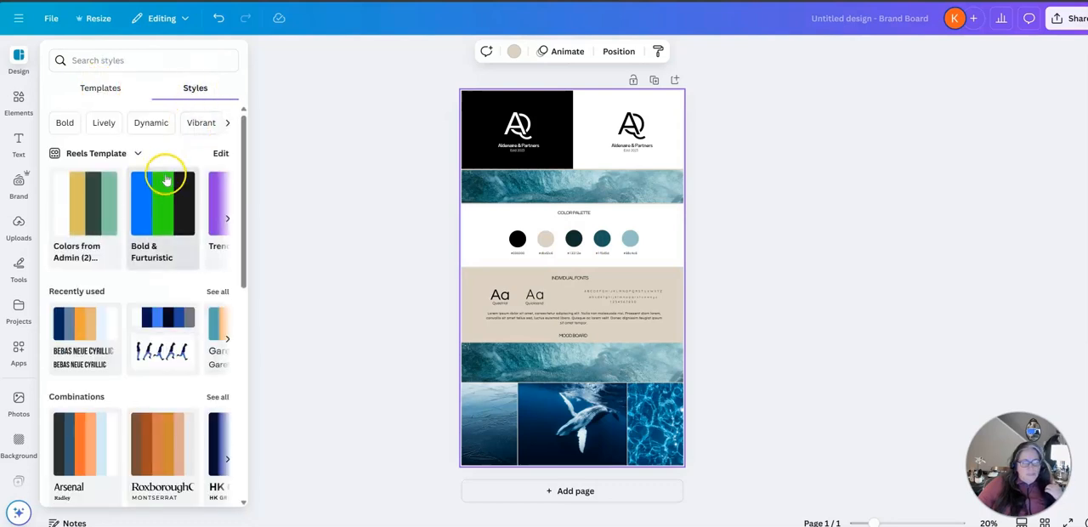
pyautogui.scroll(-6, 146, 223)
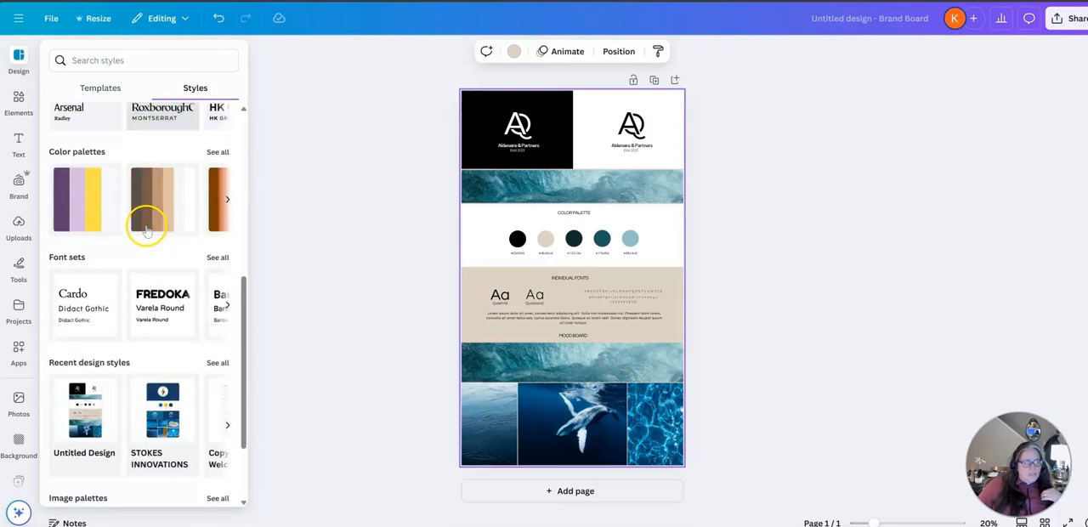
pyautogui.scroll(-1, 147, 229)
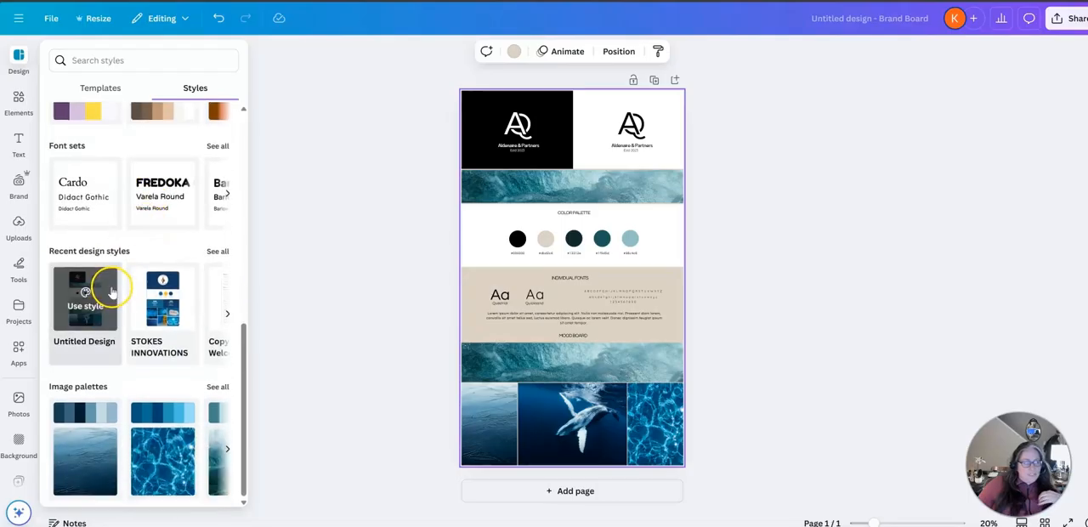
pyautogui.moveTo(96, 293)
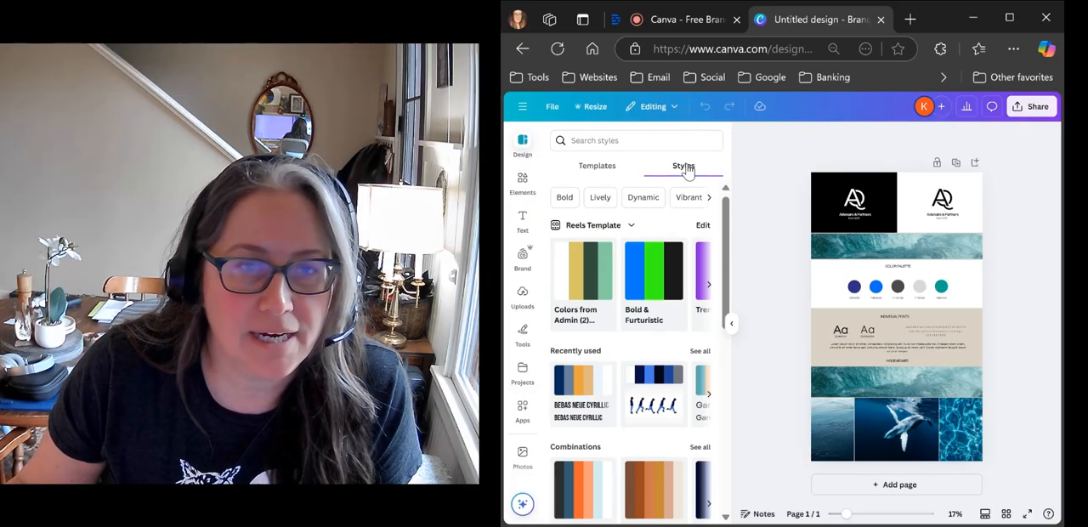
# - View the full list of recent design styles and return to the styles overview
pyautogui.scroll(-5, 637, 349)
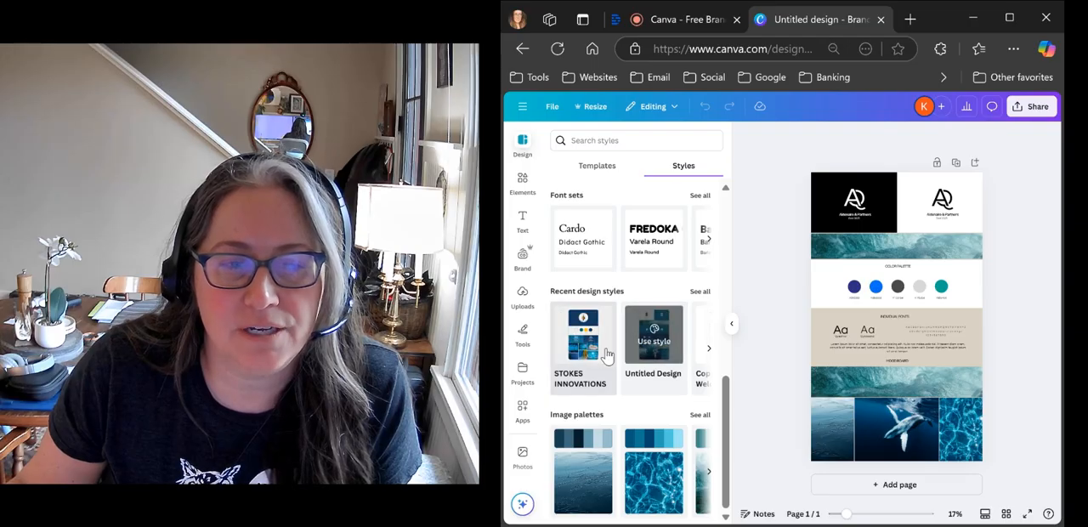
pyautogui.click(700, 291)
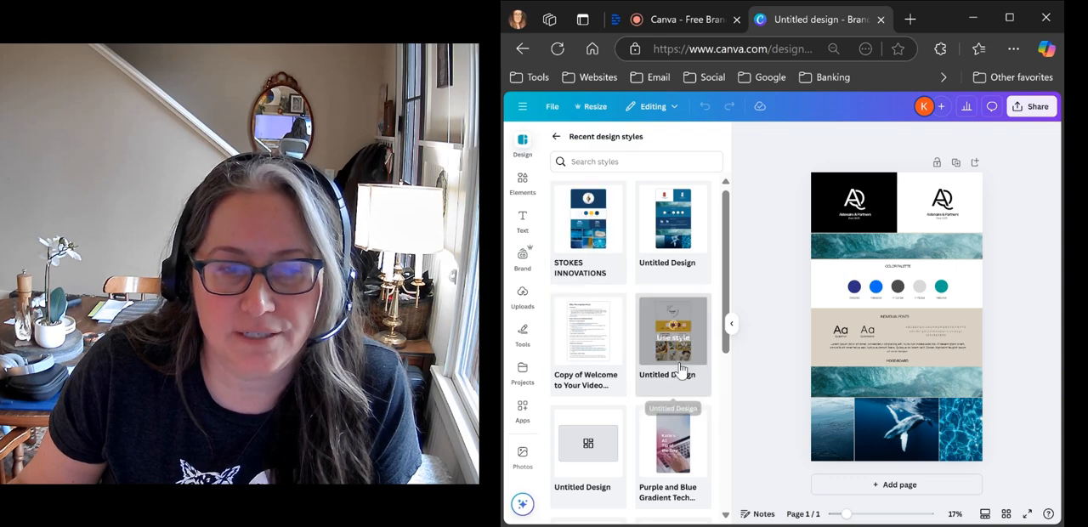
pyautogui.scroll(-8, 587, 340)
pyautogui.scroll(8, 602, 309)
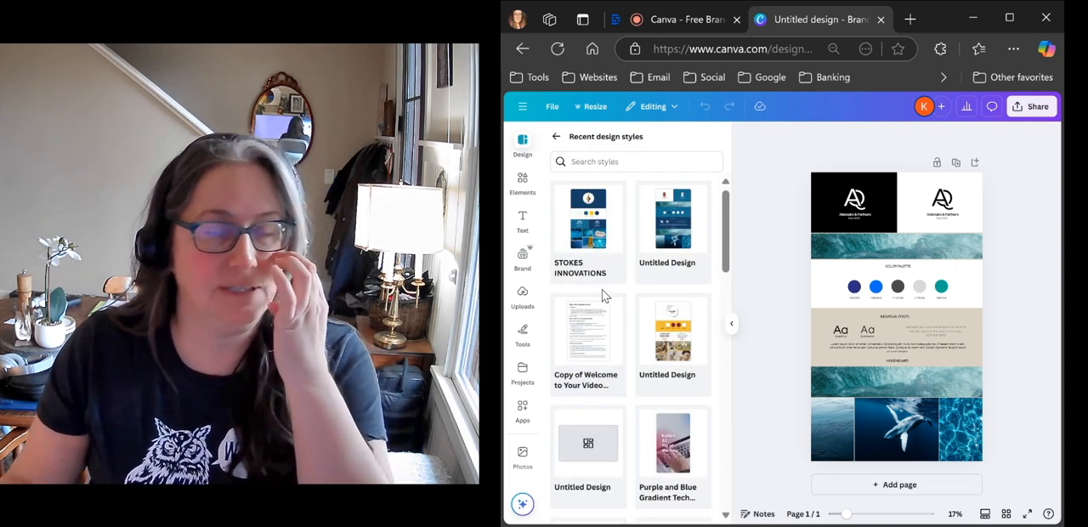
pyautogui.moveTo(621, 235)
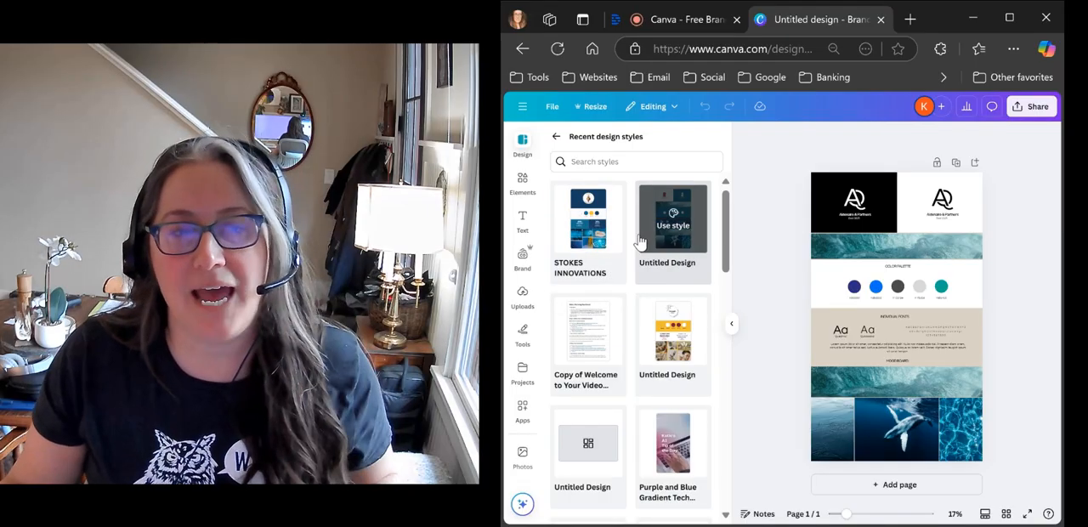
pyautogui.click(557, 139)
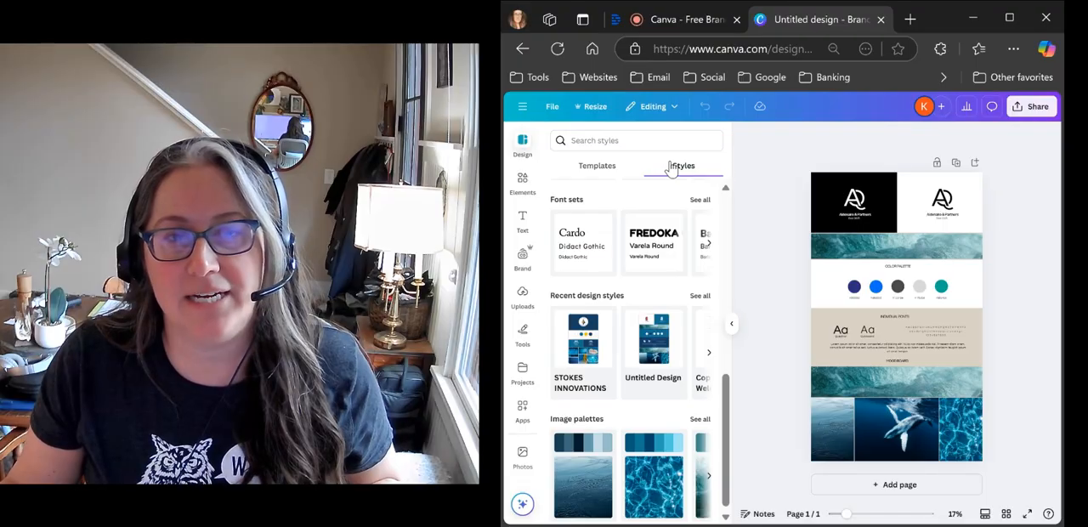
pyautogui.moveTo(623, 354)
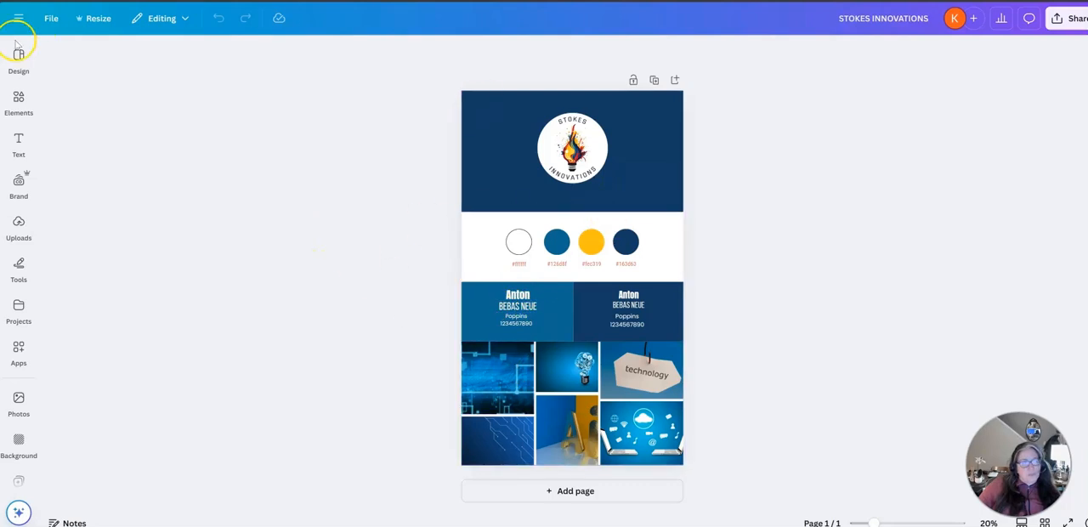
# - In the STOKES INNOVATIONS brand board, search the photo elements for "technology"
pyautogui.click(18, 96)
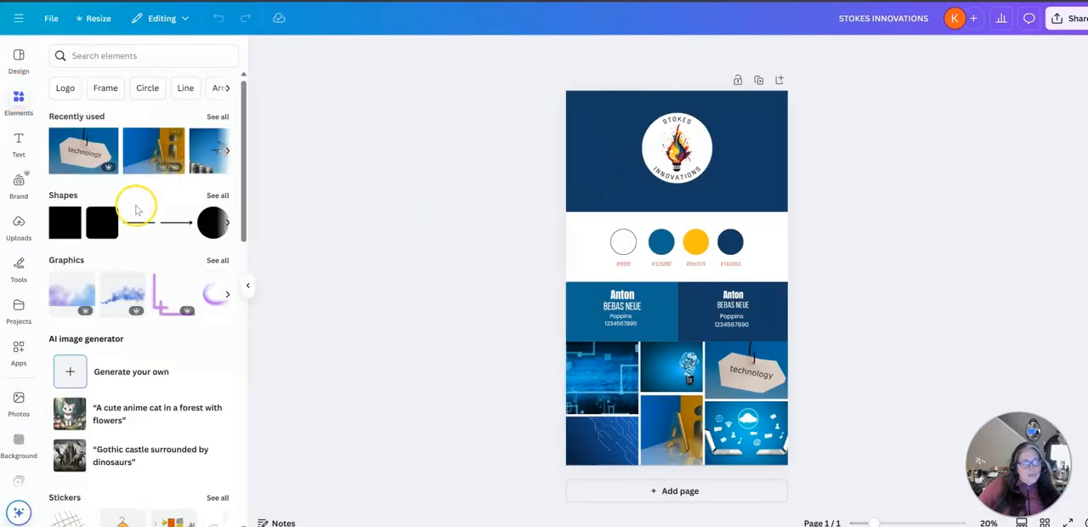
pyautogui.scroll(-3, 165, 336)
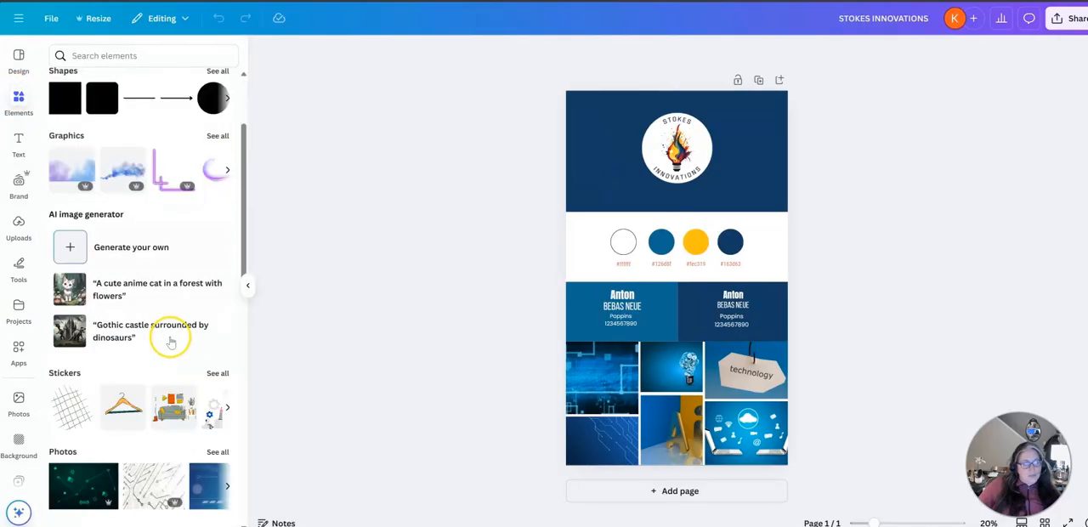
pyautogui.click(210, 344)
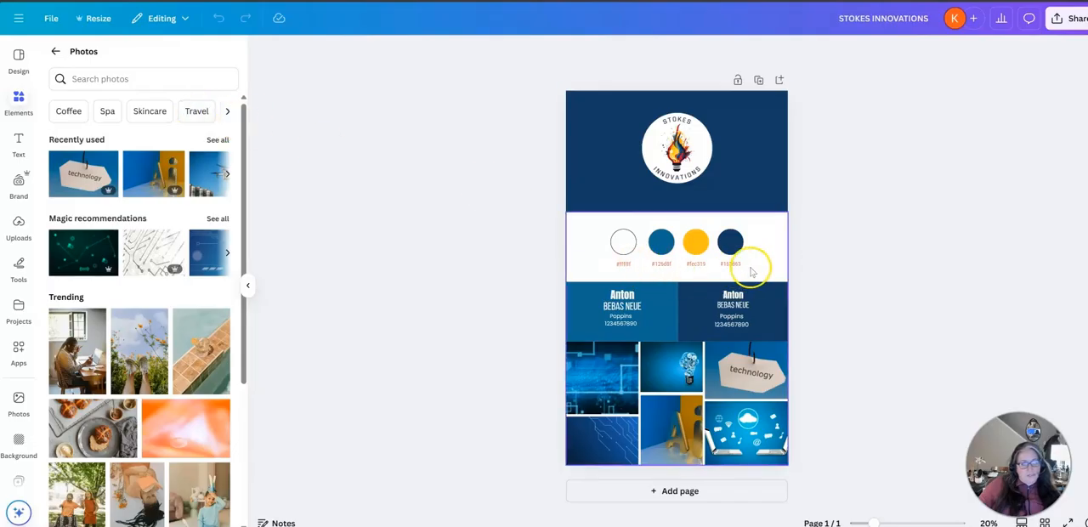
pyautogui.click(105, 79)
pyautogui.write('technology')
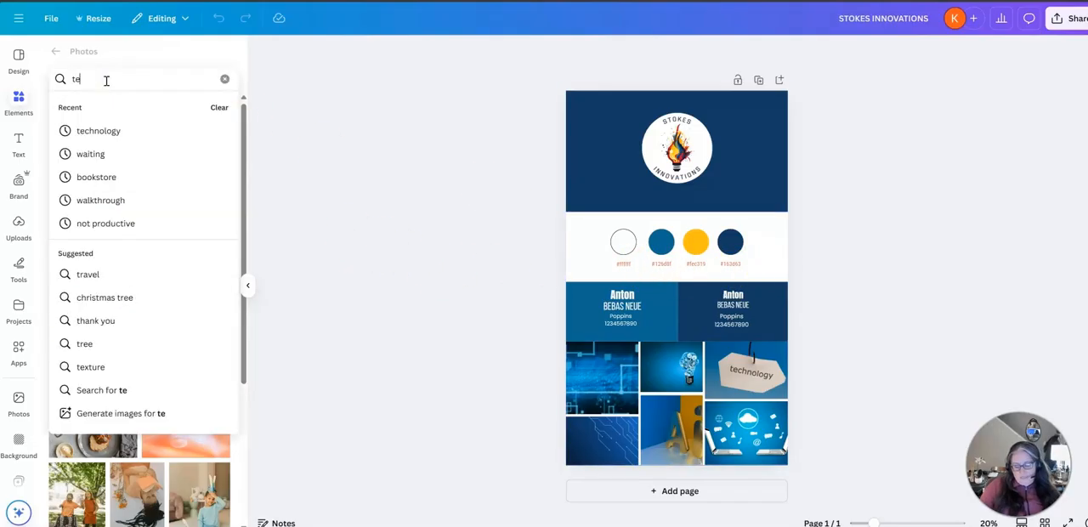
pyautogui.press('Return')
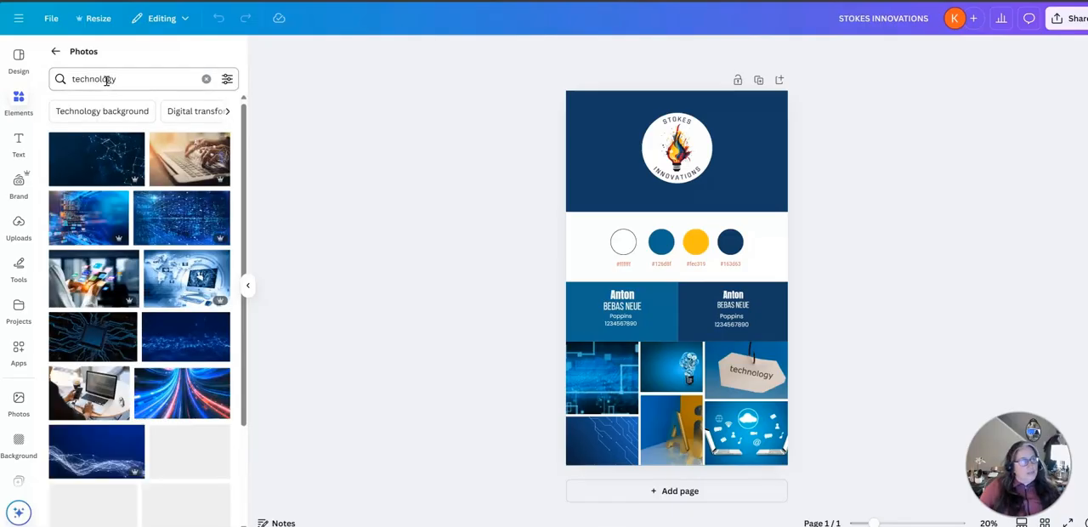
# - Copy the HEX code under the second palette circle and filter the technology photos by that custom color
pyautogui.click(227, 78)
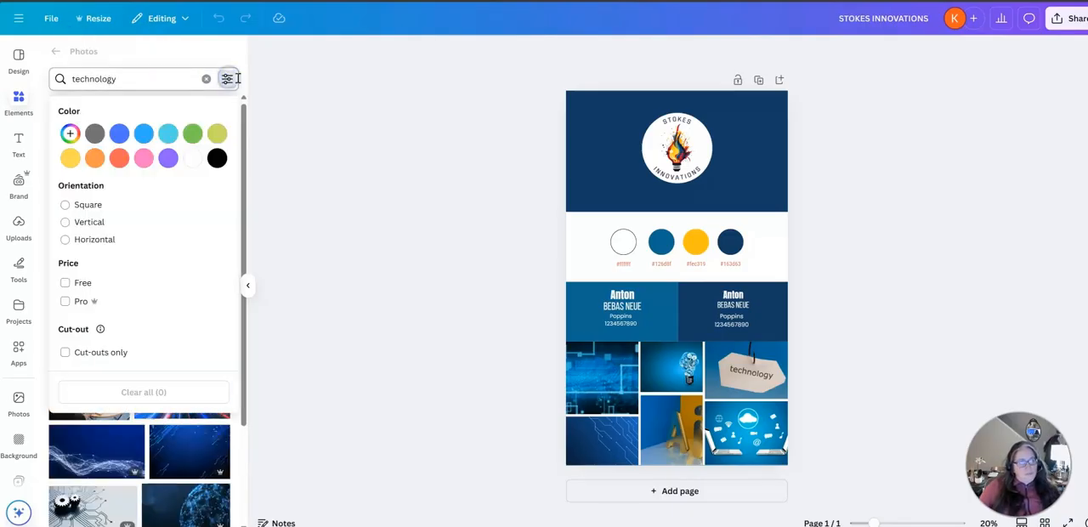
pyautogui.click(69, 134)
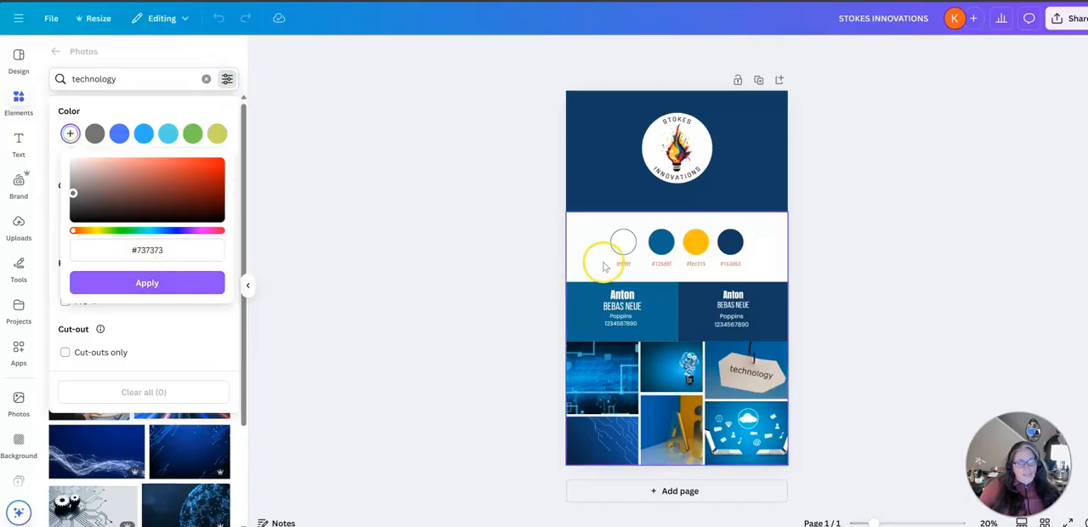
pyautogui.doubleClick(660, 265)
pyautogui.hotkey('ctrl', 'c')
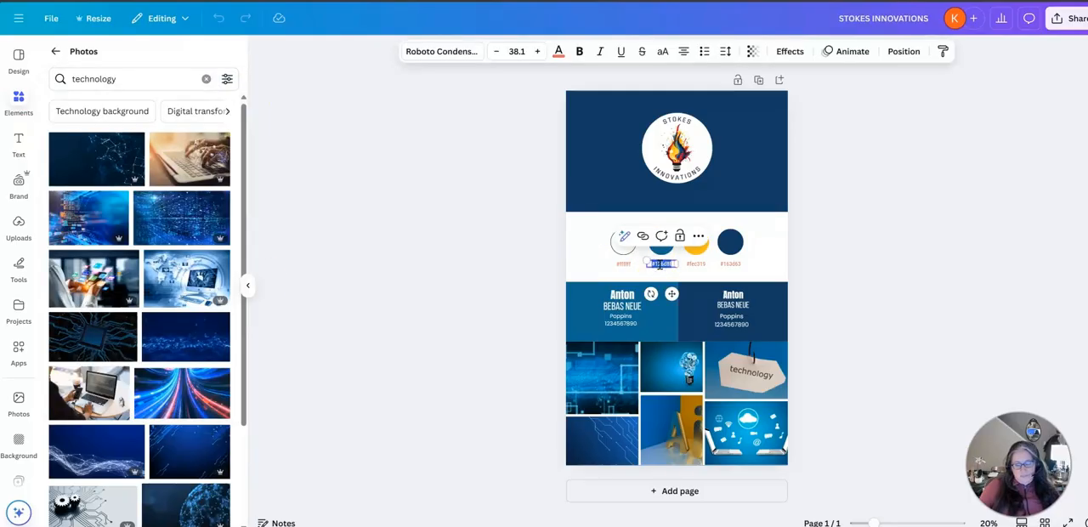
pyautogui.click(227, 78)
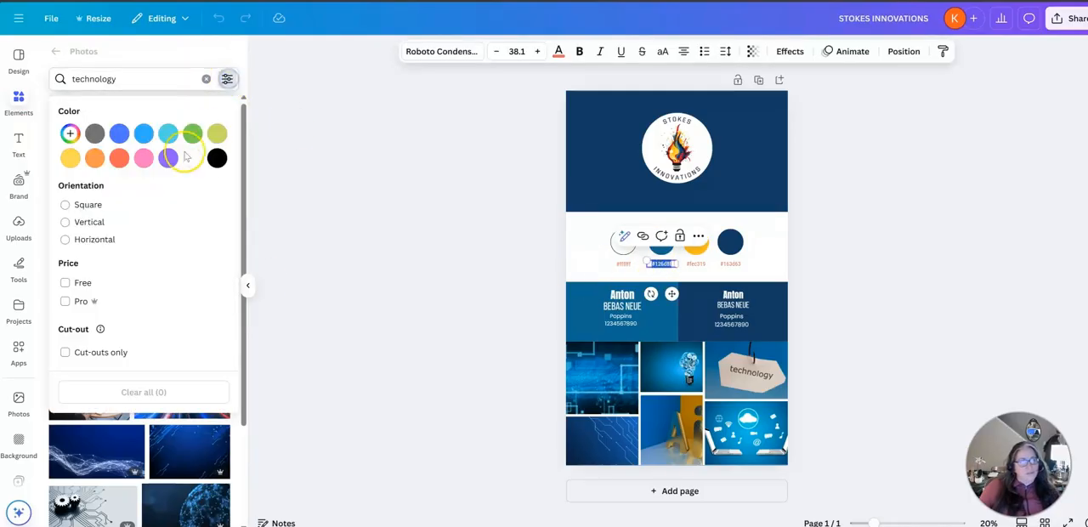
pyautogui.click(70, 133)
pyautogui.click(147, 250)
pyautogui.hotkey('ctrl', 'v')
pyautogui.click(156, 283)
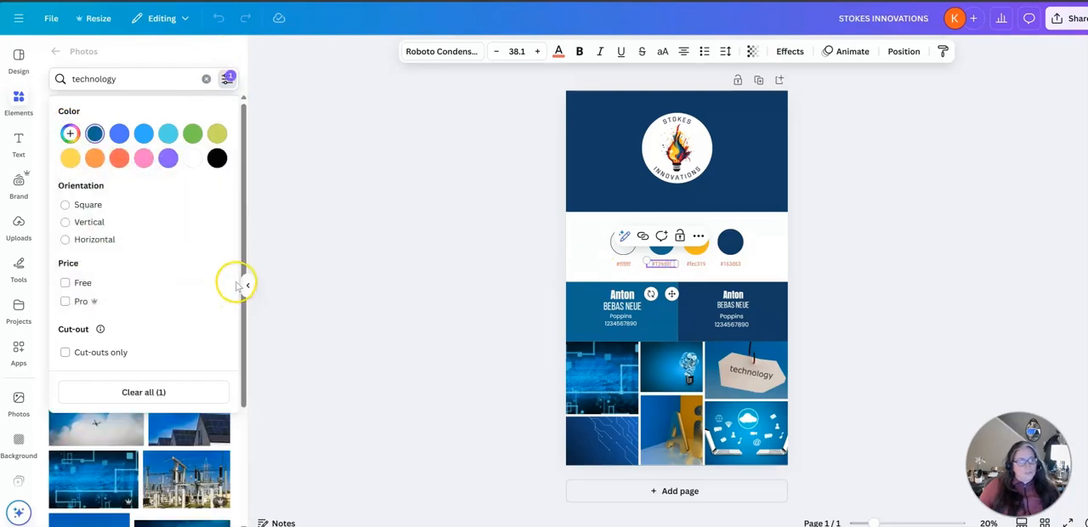
pyautogui.click(241, 266)
# - Look through the color-filtered technology photos and deselect the HEX code text on the brand board
pyautogui.scroll(-2, 153, 231)
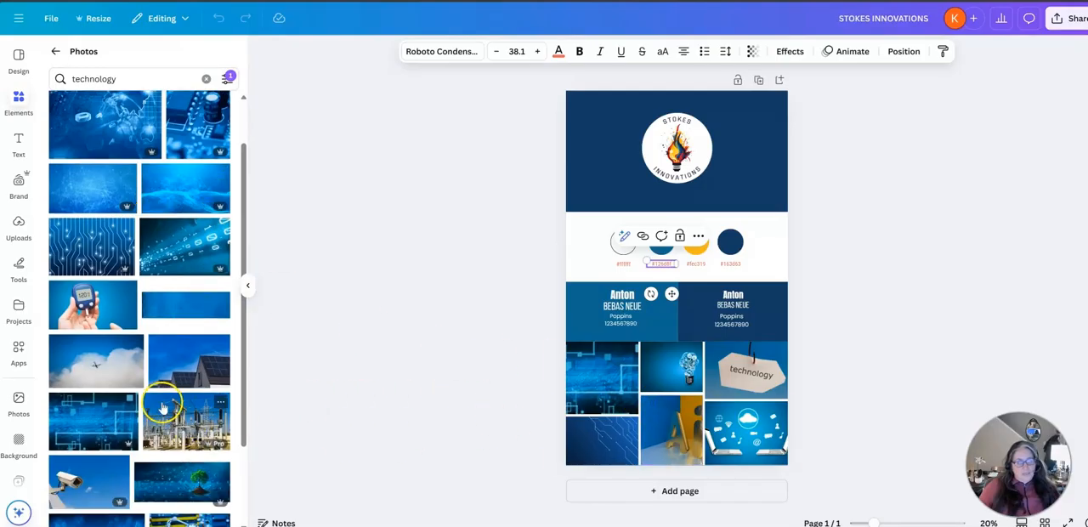
pyautogui.scroll(-3, 162, 408)
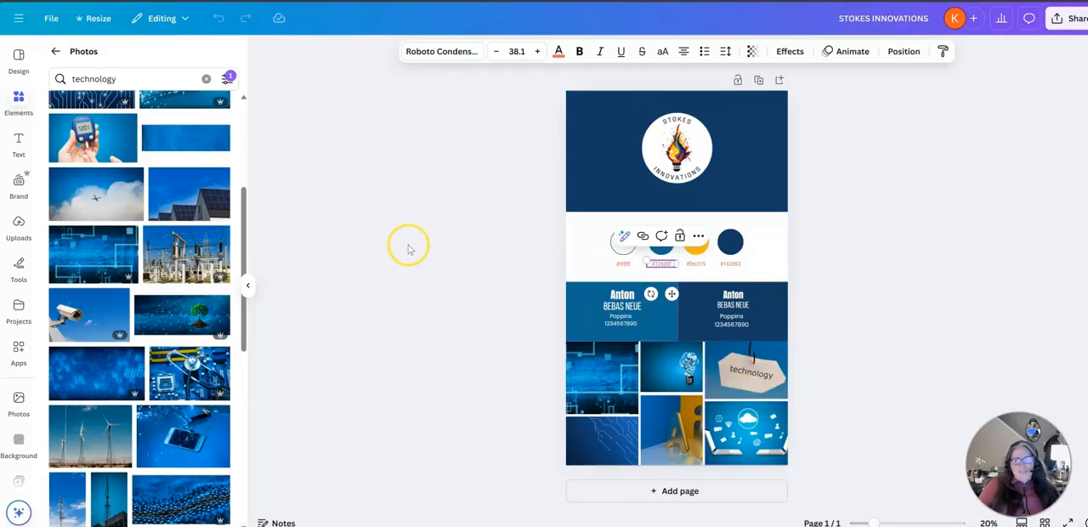
pyautogui.click(451, 205)
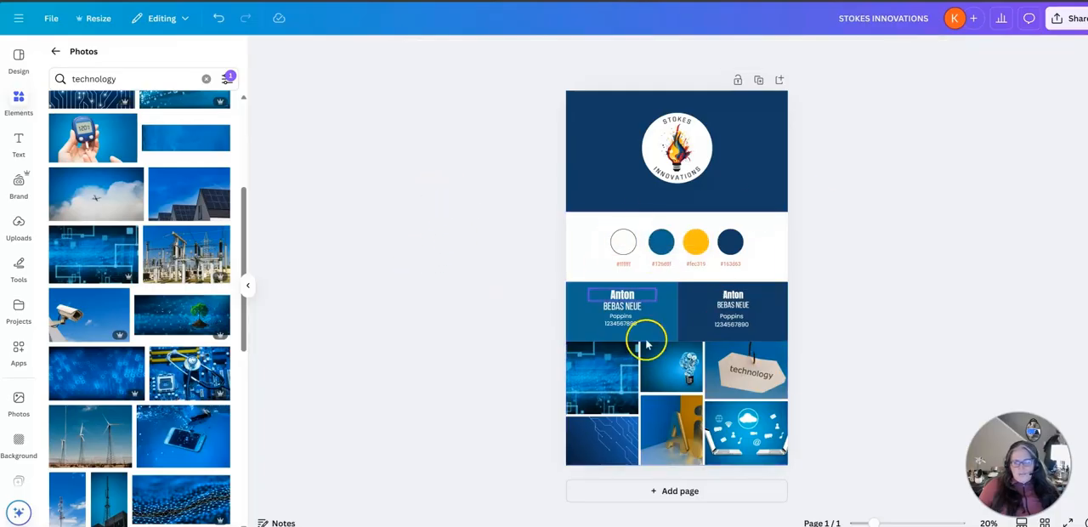
pyautogui.click(437, 284)
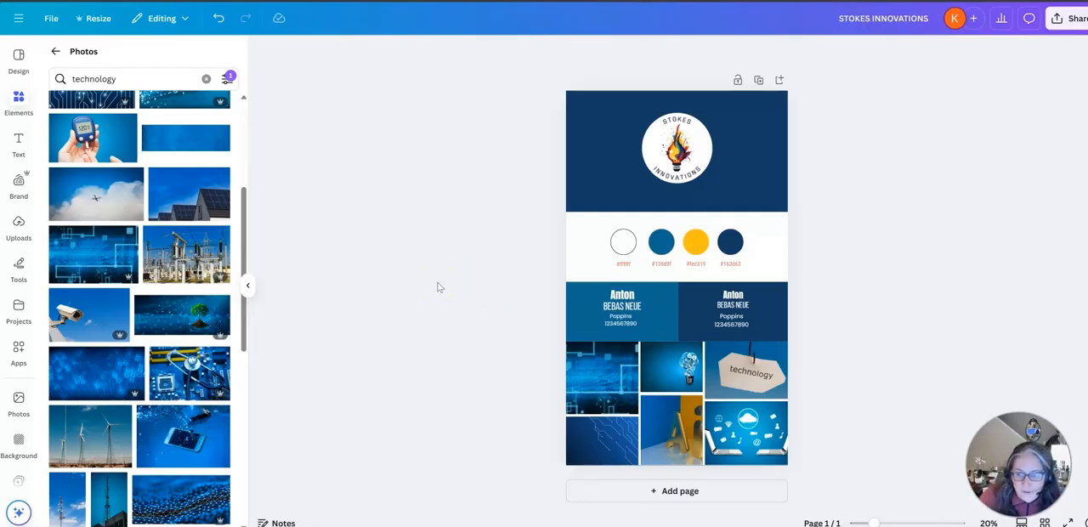